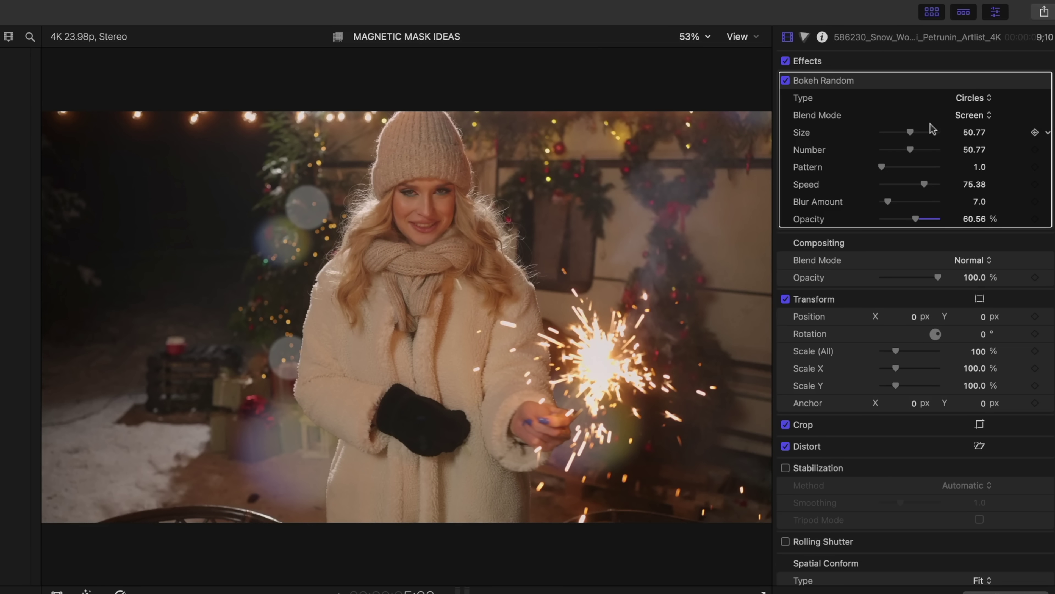
- Apply the Bokeh Random effect to the upper, masked copy of the snow sparkler clip and check its Type options
left_click_drag(912, 133, 948, 171)
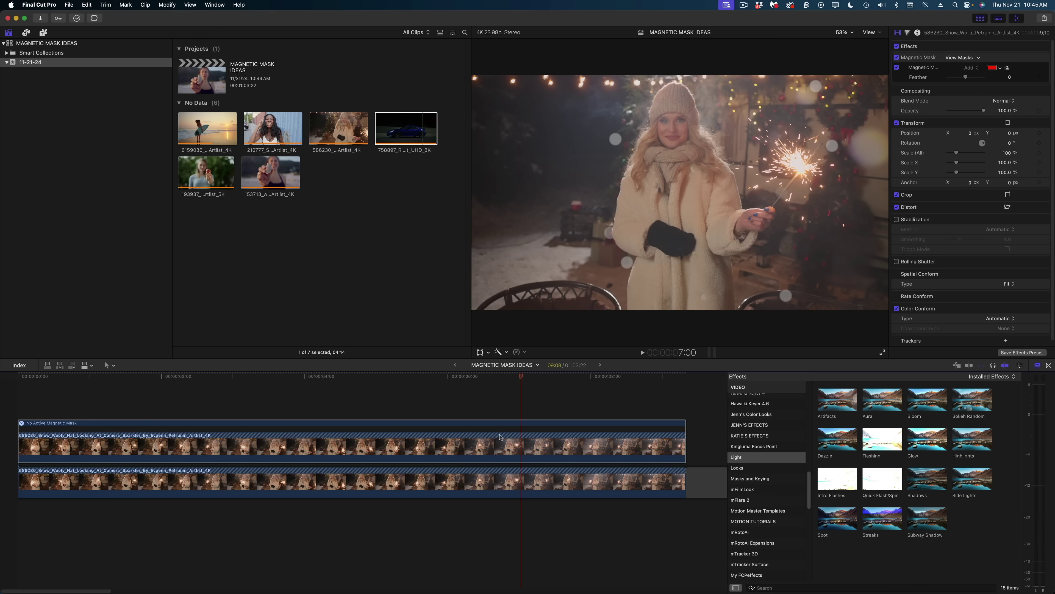
left_click_drag(983, 398, 523, 453)
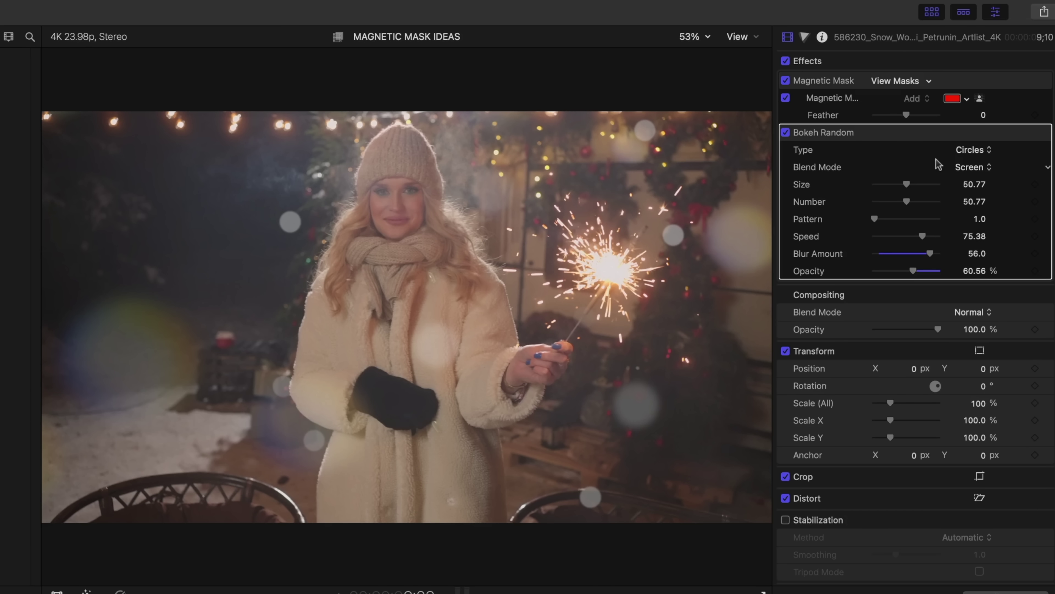
left_click(973, 151)
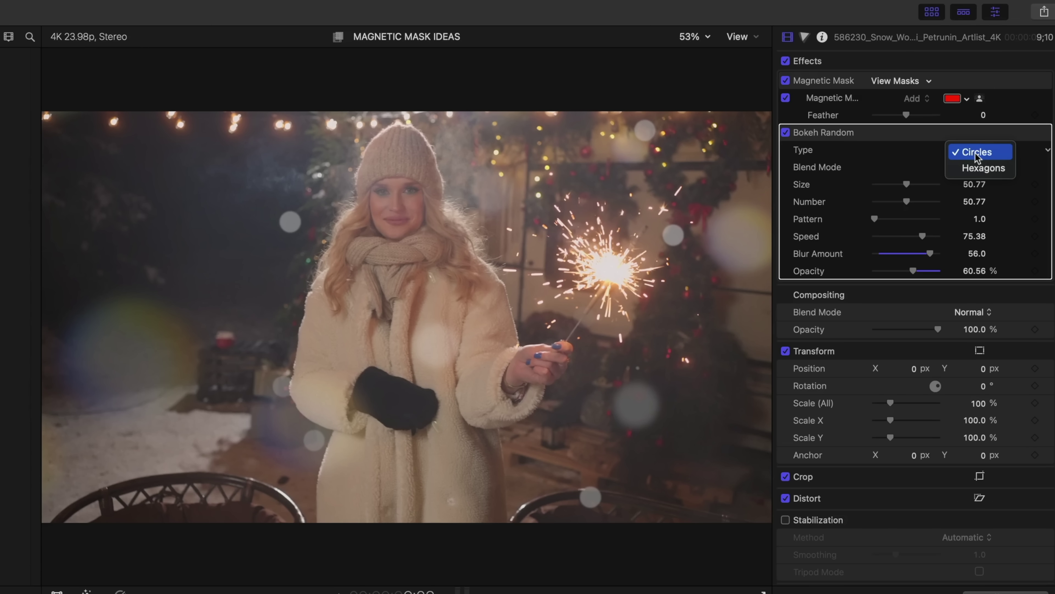
left_click(868, 151)
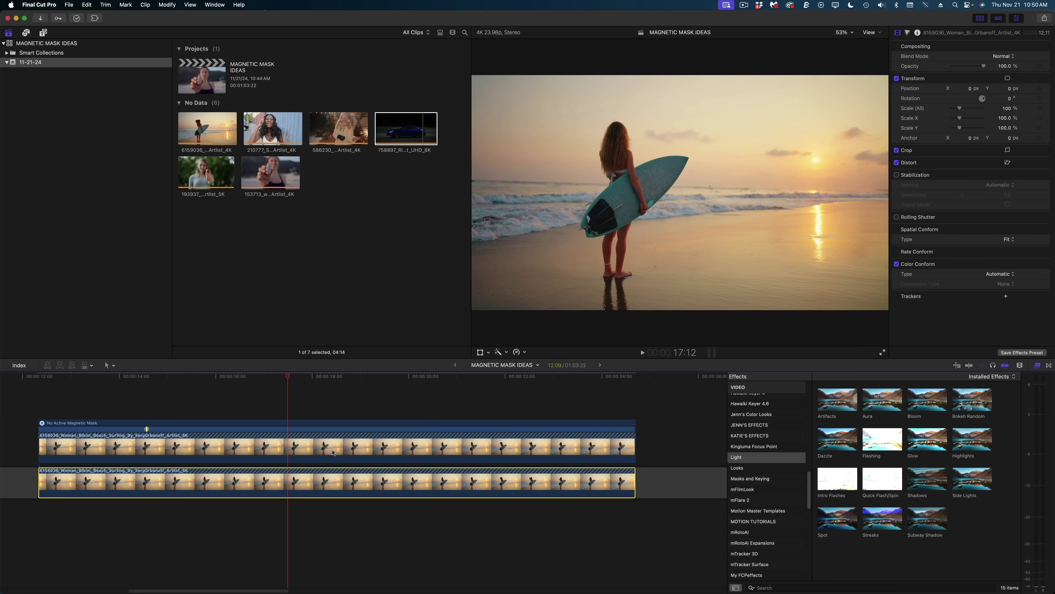
- Insert the Scale 3D title above the masked surfer clip at about 14:00 and extend it to that clip's end
key("v")
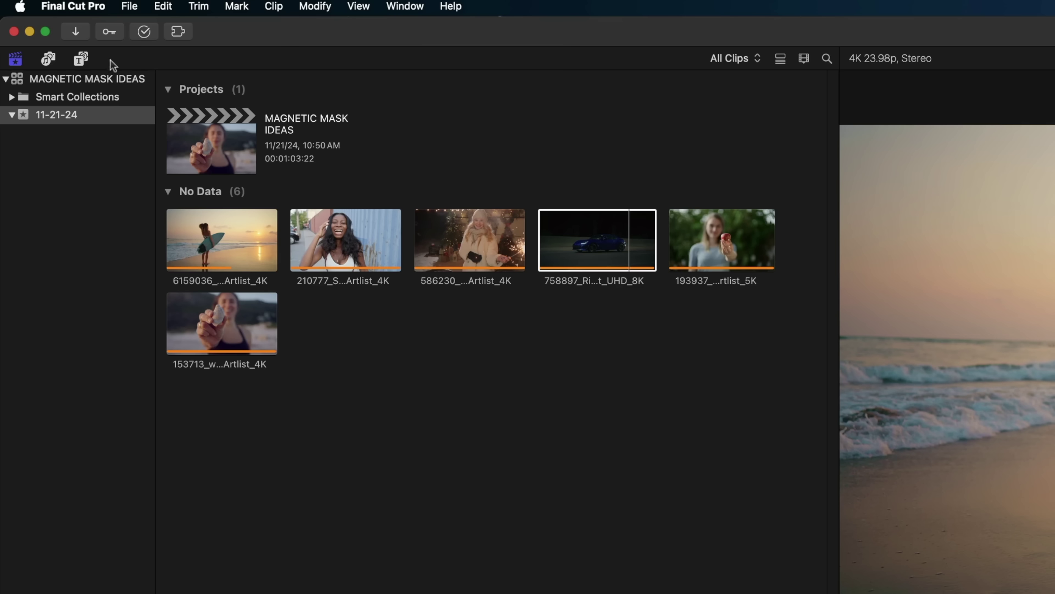
left_click(81, 59)
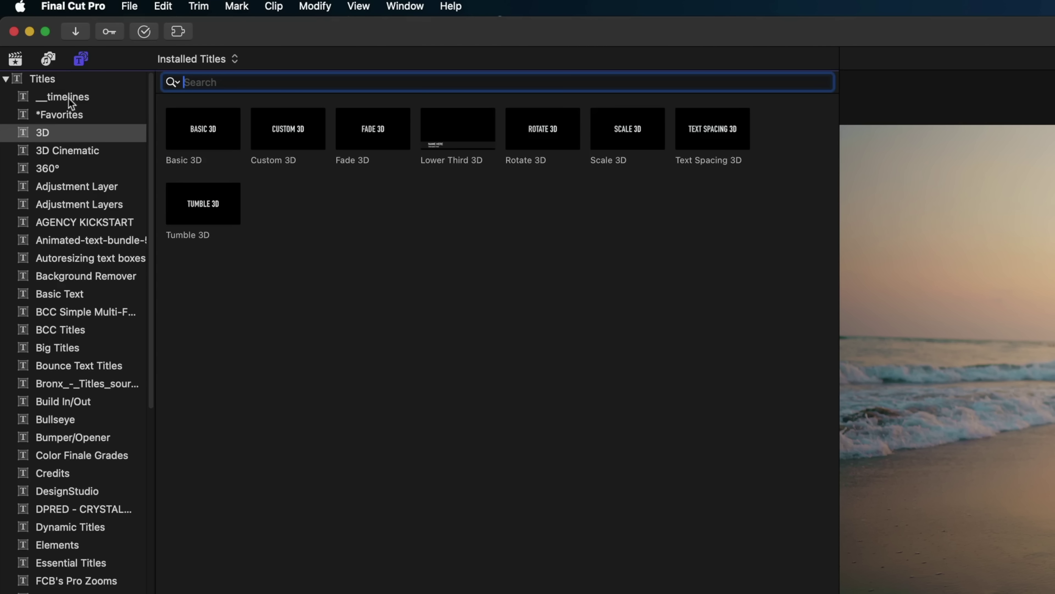
left_click(41, 132)
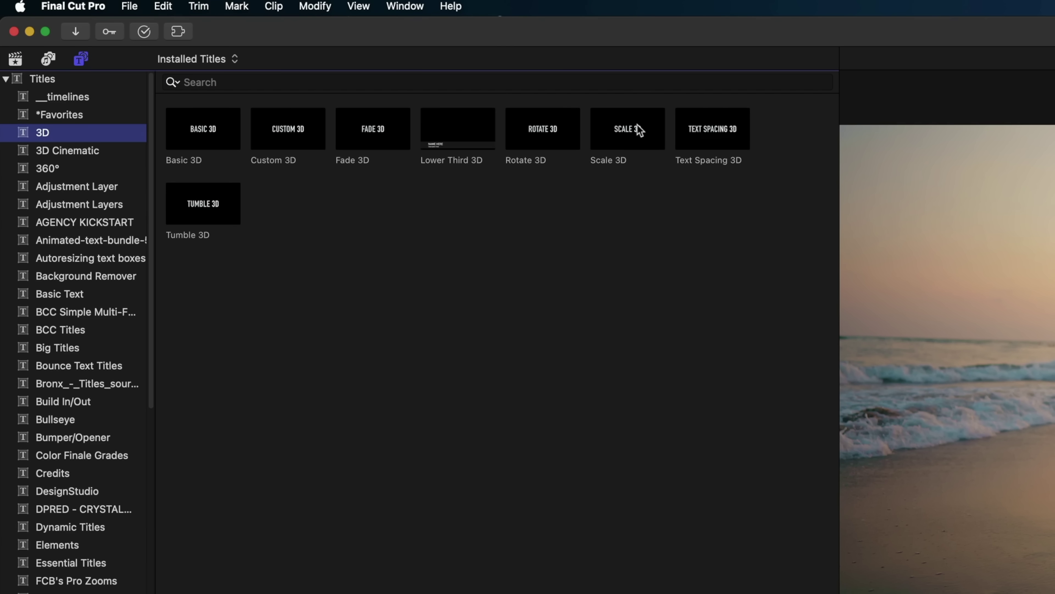
left_click_drag(638, 130, 306, 591)
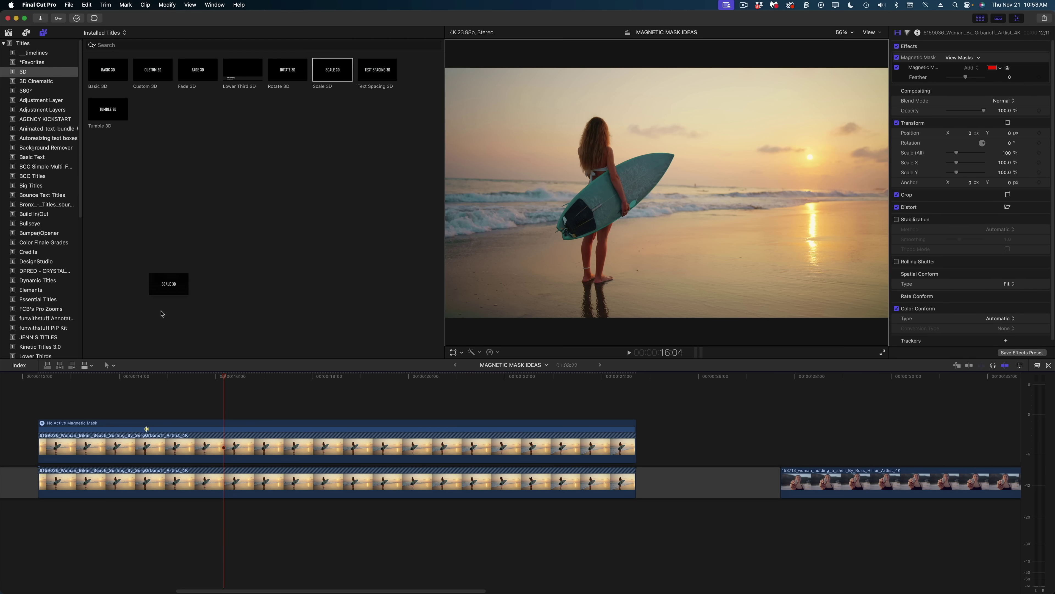
left_click_drag(163, 314, 127, 400)
left_click(127, 400)
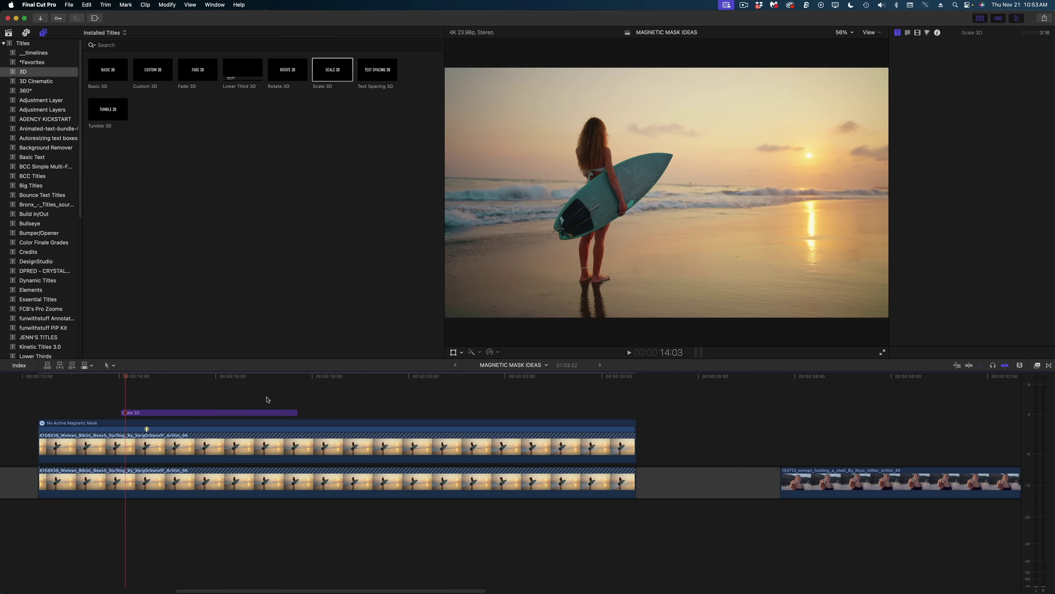
left_click_drag(296, 412, 635, 412)
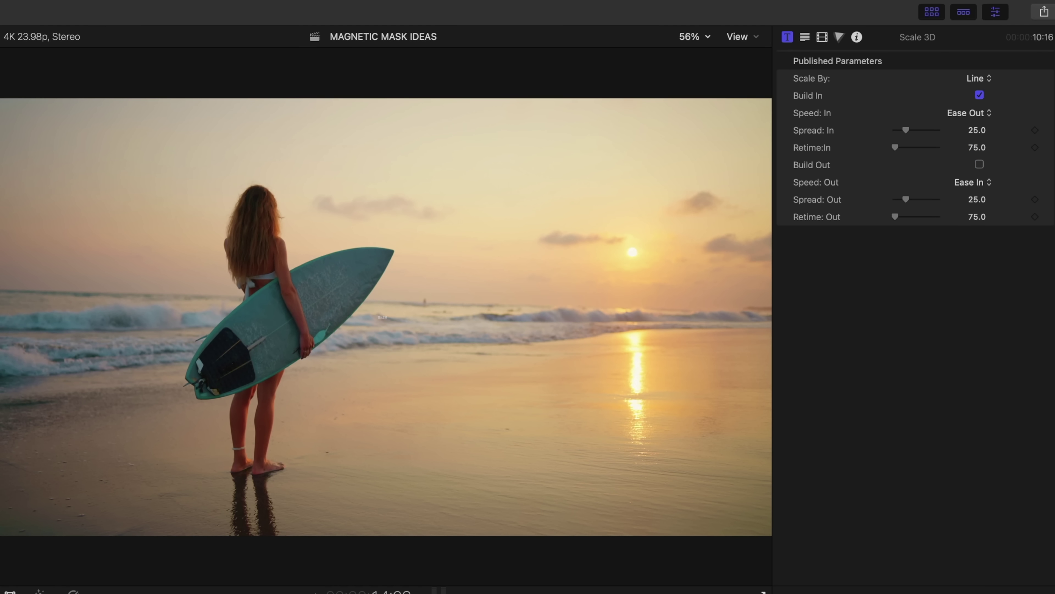
- Set the title text to SURFER, enlarge it across the frame and lower it to a Y position of -130.84 px
type("SURFER")
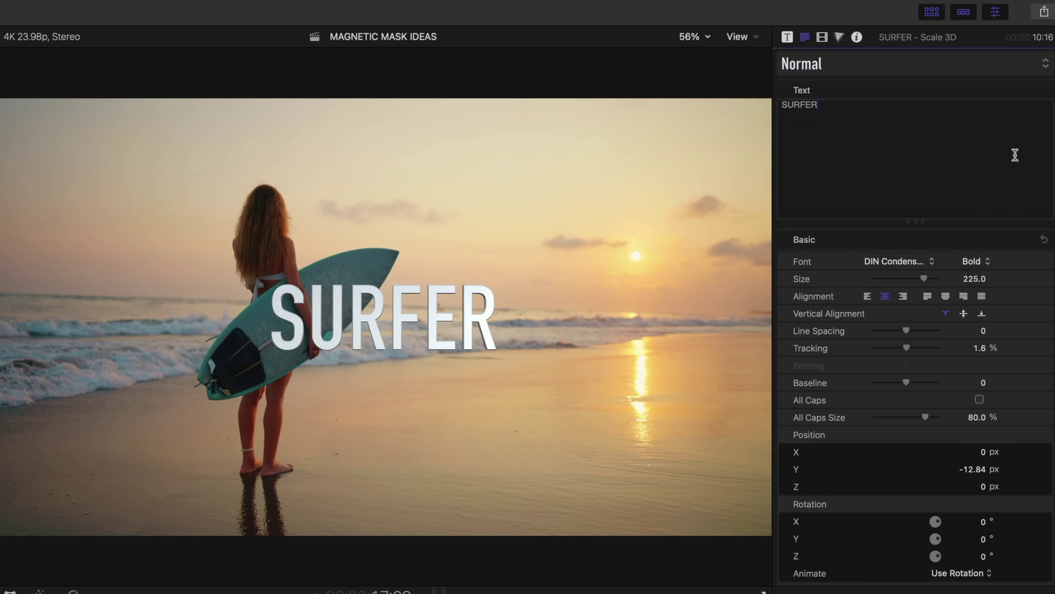
scroll(974, 129, "down", 5)
left_click_drag(973, 130, 974, 130)
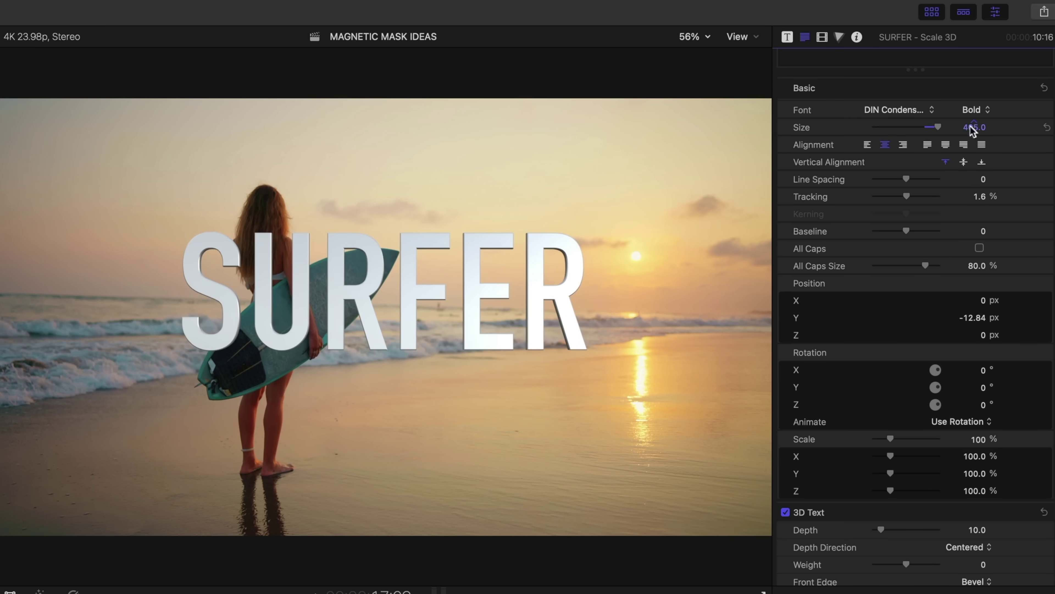
left_click_drag(951, 319, 951, 338)
scroll(850, 406, "down", 3)
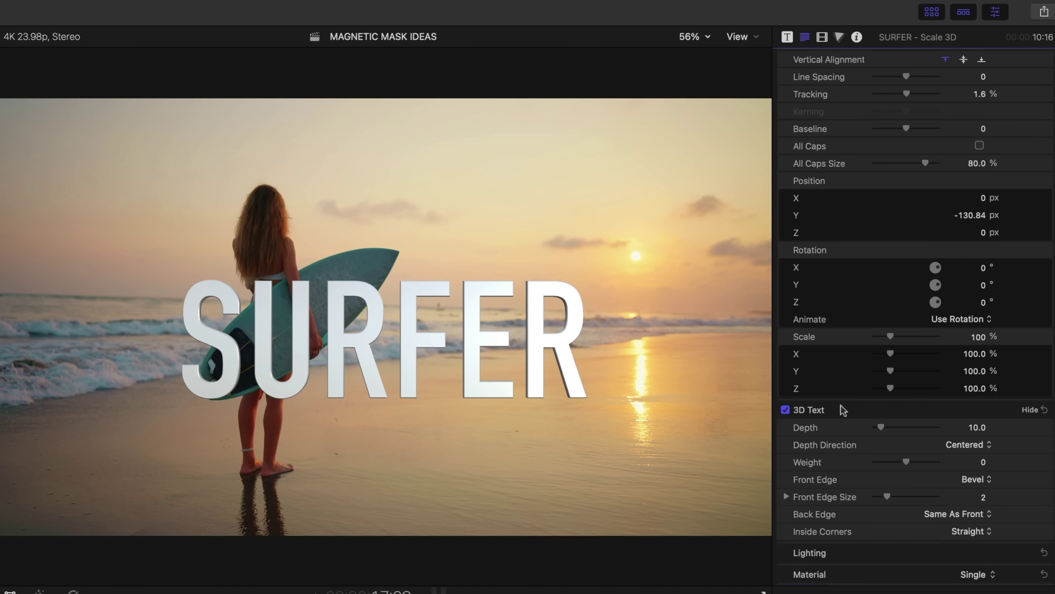
- Turn off the title's 3D Text and fill its face with a pale yellow sampled from the sunset sky
left_click(785, 410)
scroll(888, 399, "down", 2)
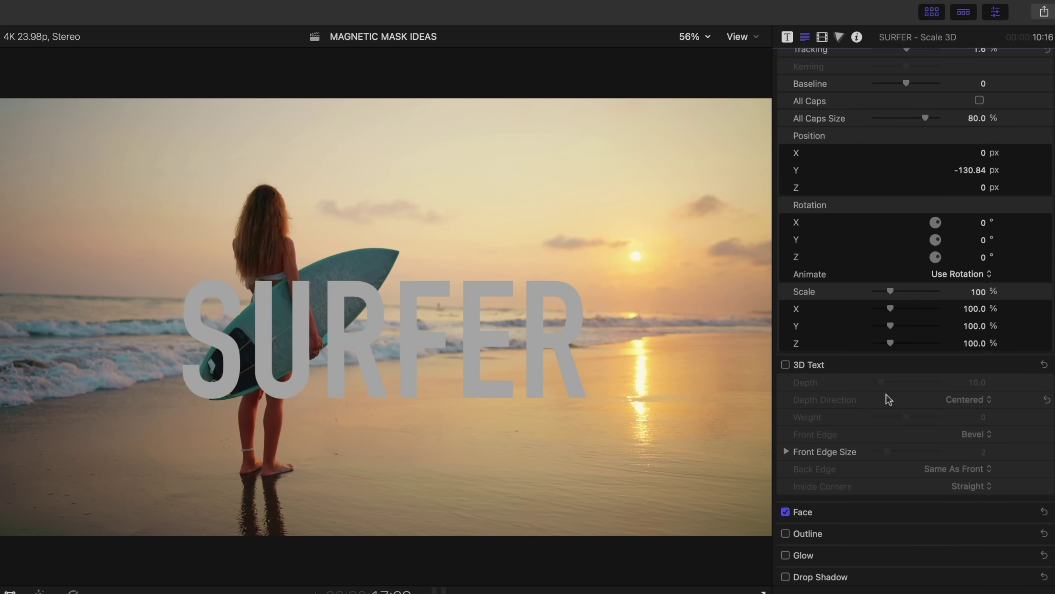
left_click(1027, 512)
left_click(972, 547)
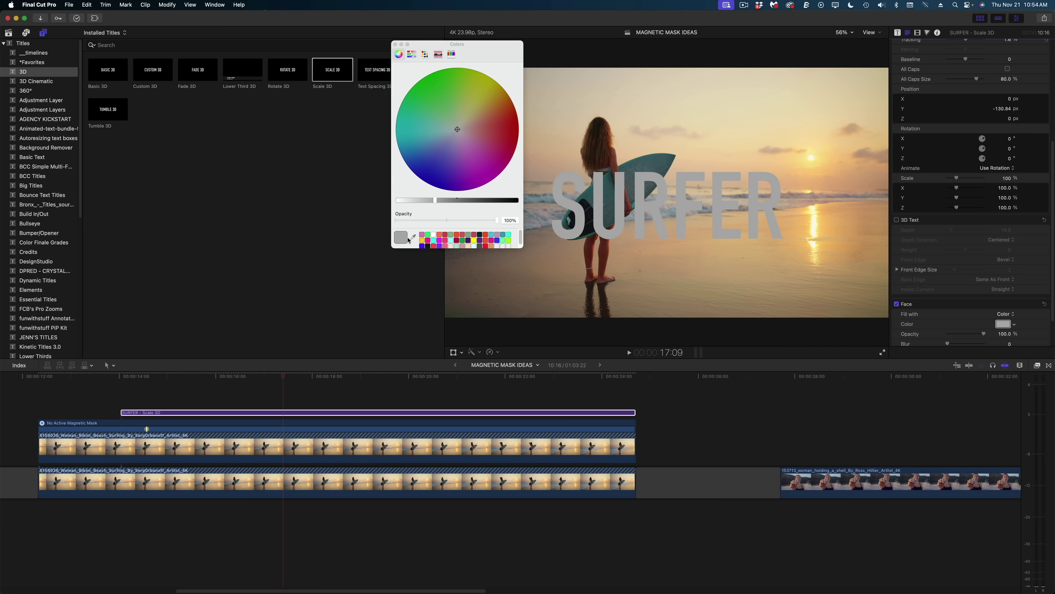
left_click(412, 238)
left_click(579, 109)
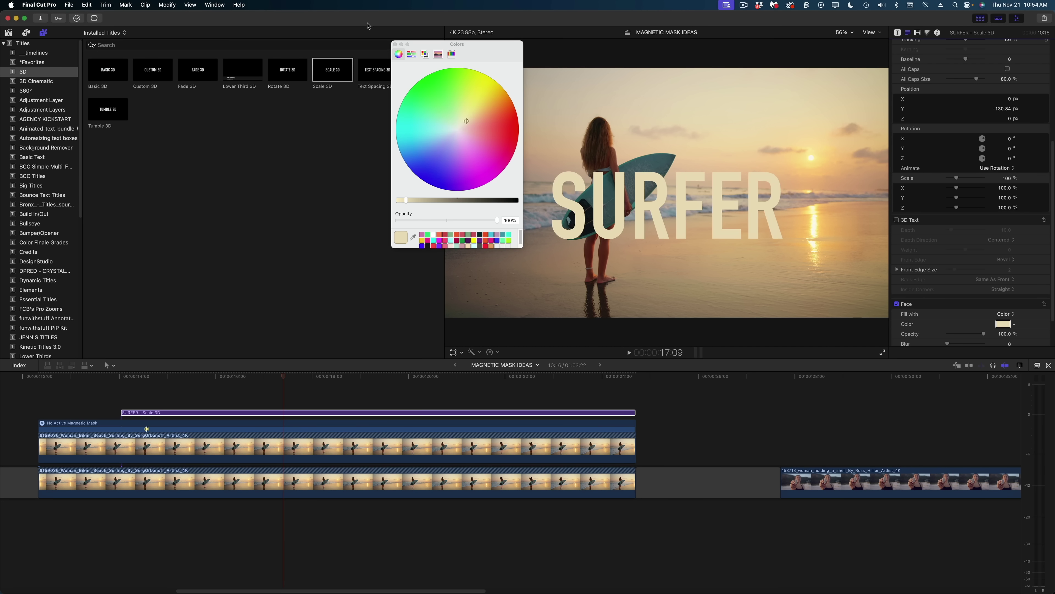
left_click(395, 45)
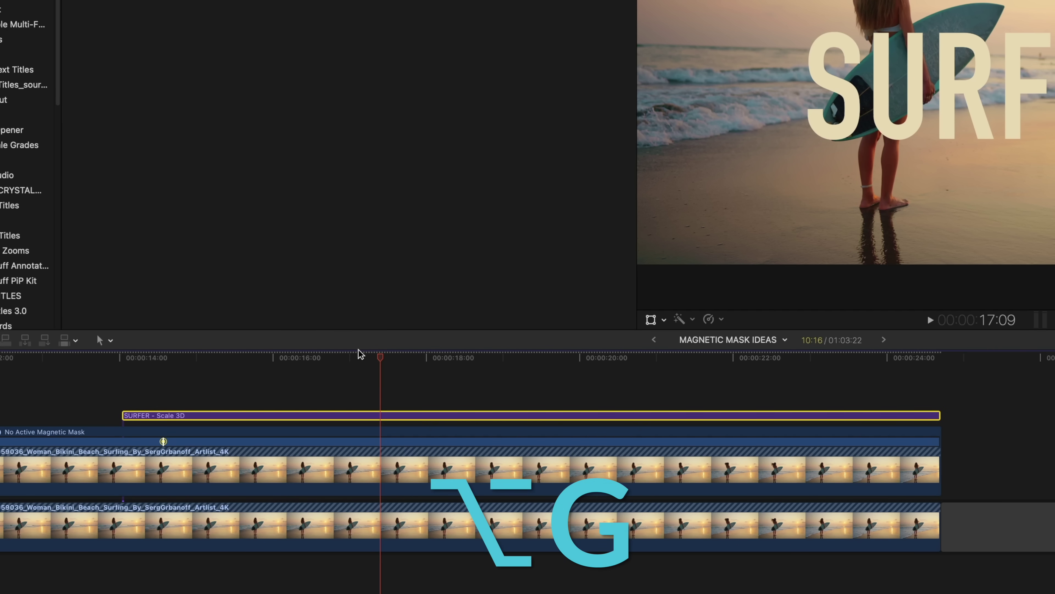
- Turn the SURFER title into a compound clip and set its blend mode to Linear Light
key("alt+g")
key("Return")
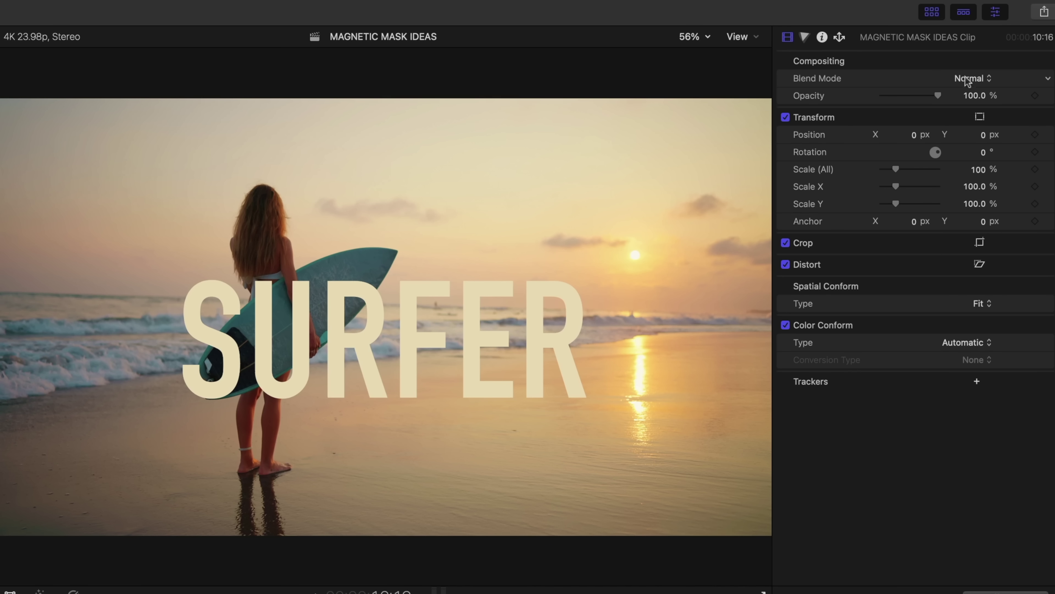
left_click(968, 79)
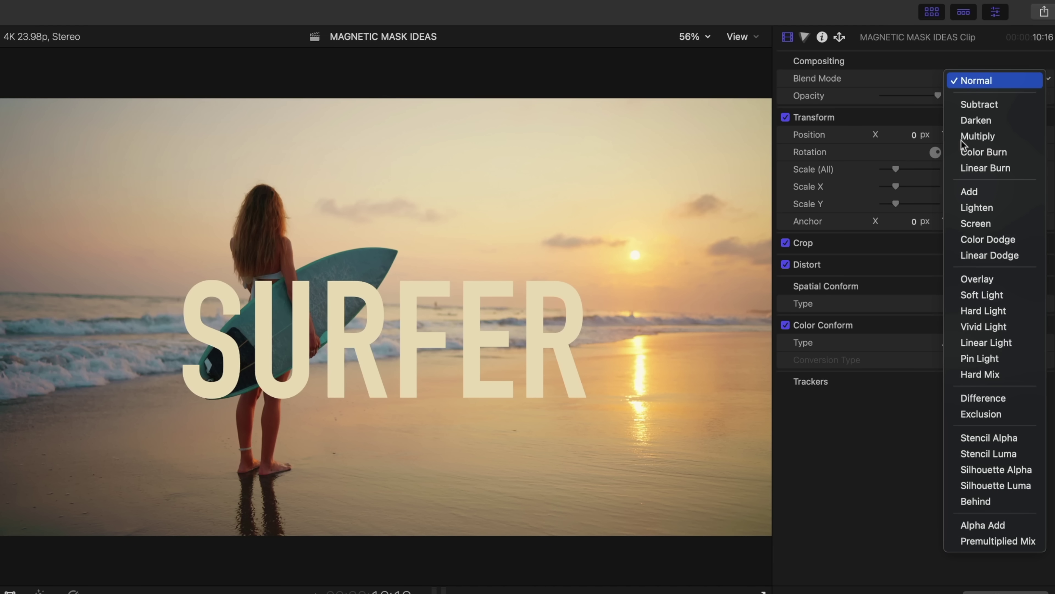
left_click(986, 342)
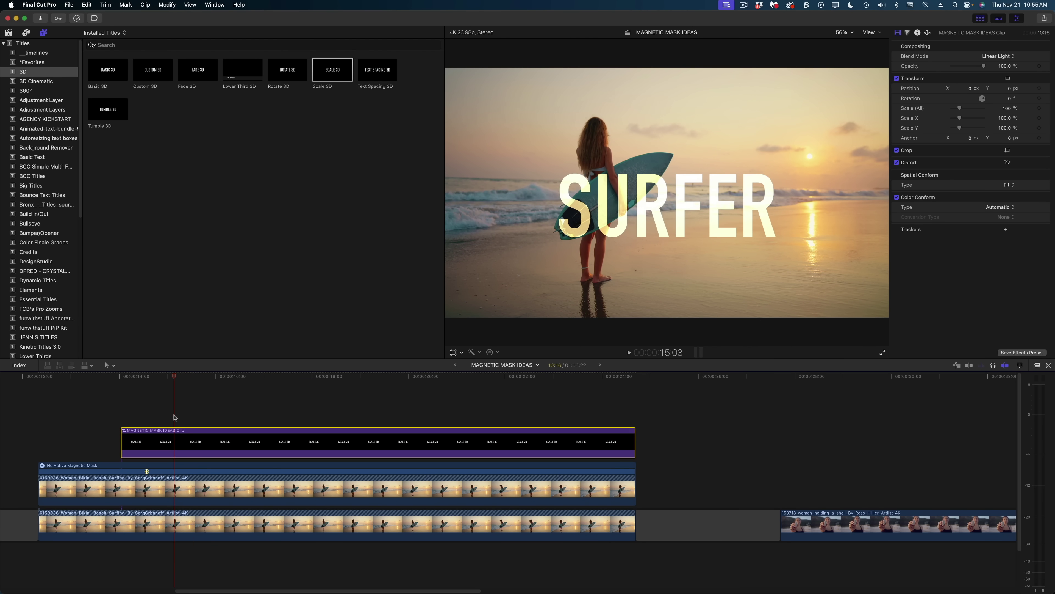
- Split the title compound clip at about 15:03, move its first part between the two surfer clips and play back the result
key("b")
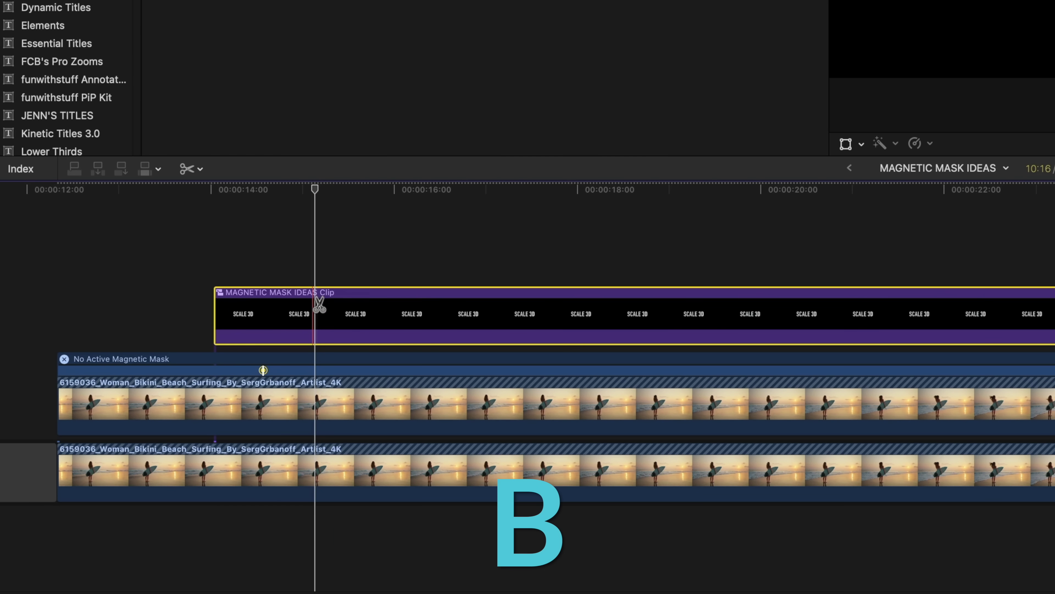
left_click(315, 306)
key("a")
left_click_drag(284, 313, 287, 405)
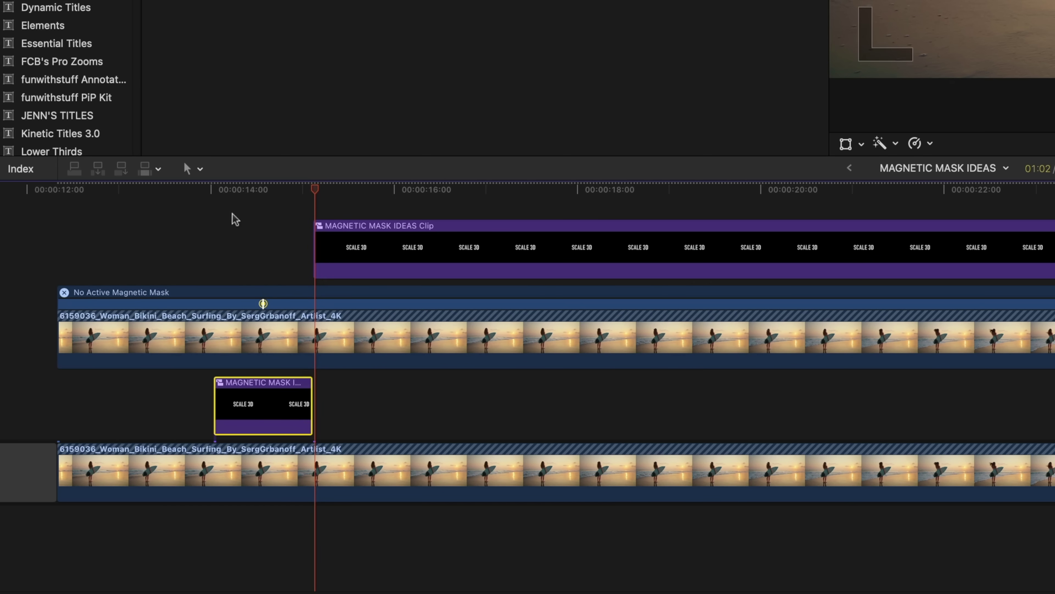
left_click(228, 215)
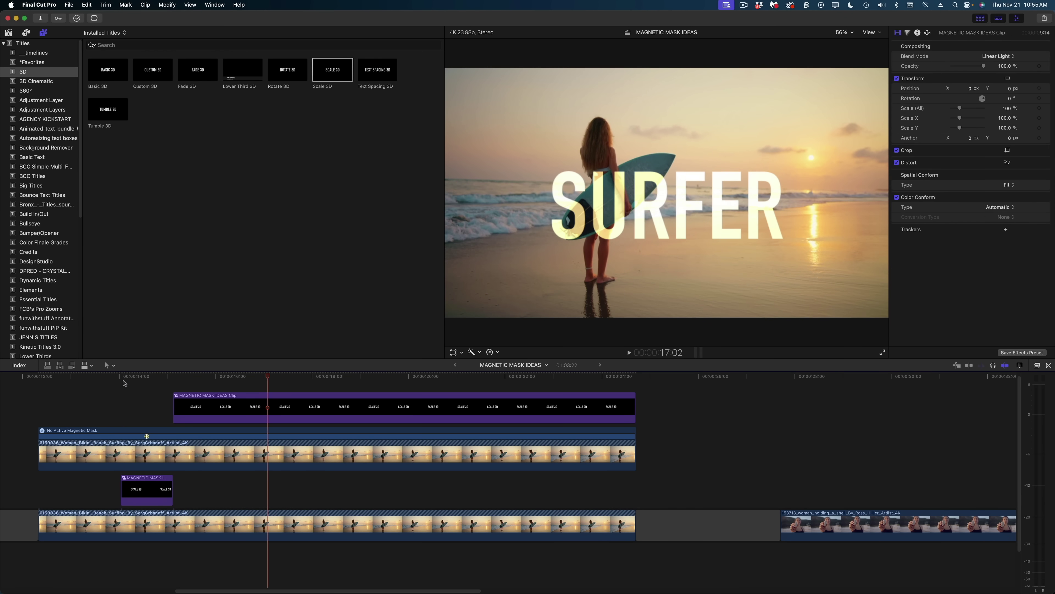
left_click(165, 376)
key("space")
key("space")
left_click(732, 184)
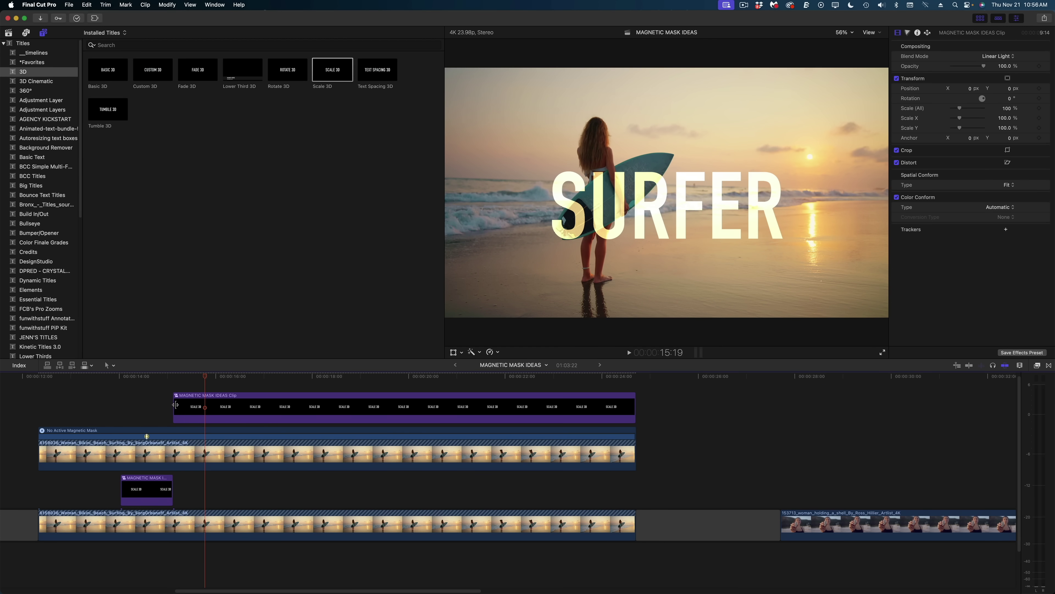
- Add a transition at the start of the second title part and shorten it to 3 frames
left_click(159, 376)
key("super+equal")
left_click(173, 406)
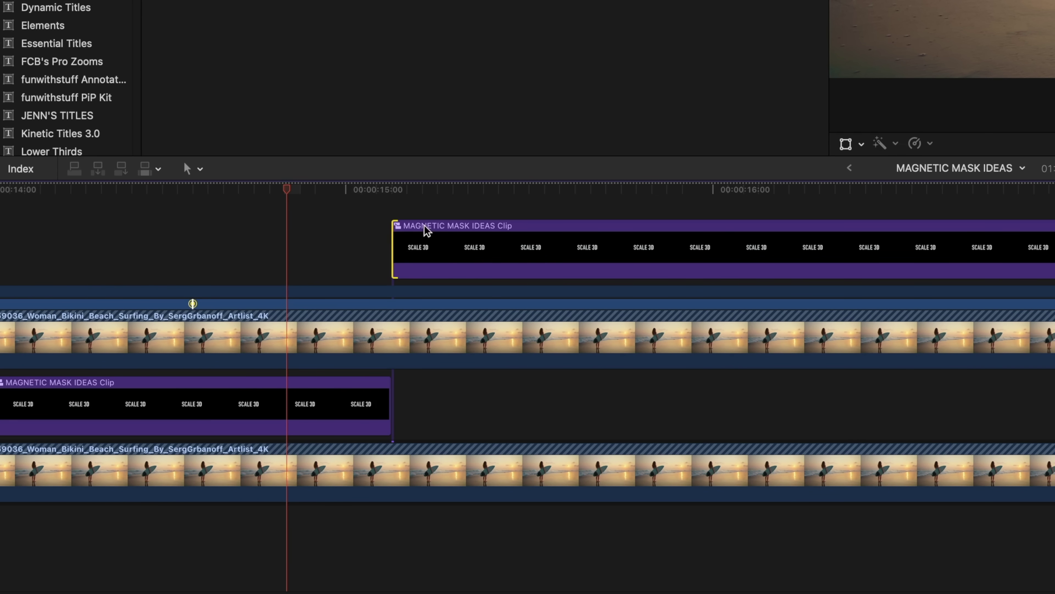
key("Return")
left_click_drag(754, 226, 419, 228)
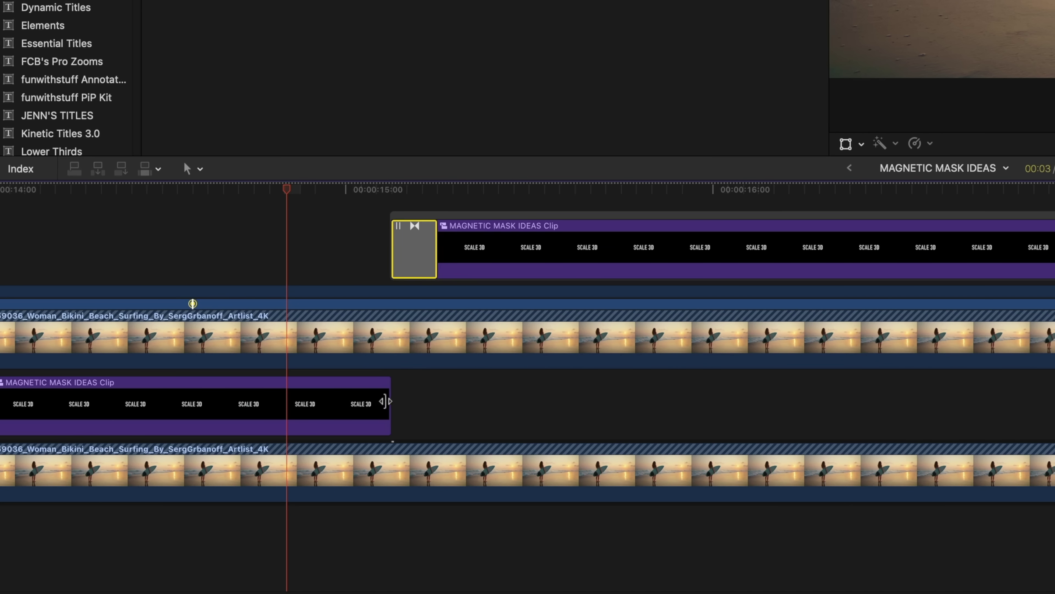
- Add a transition at the end of the first title part and extend that part so both transitions overlap
left_click(384, 401)
key("super+t")
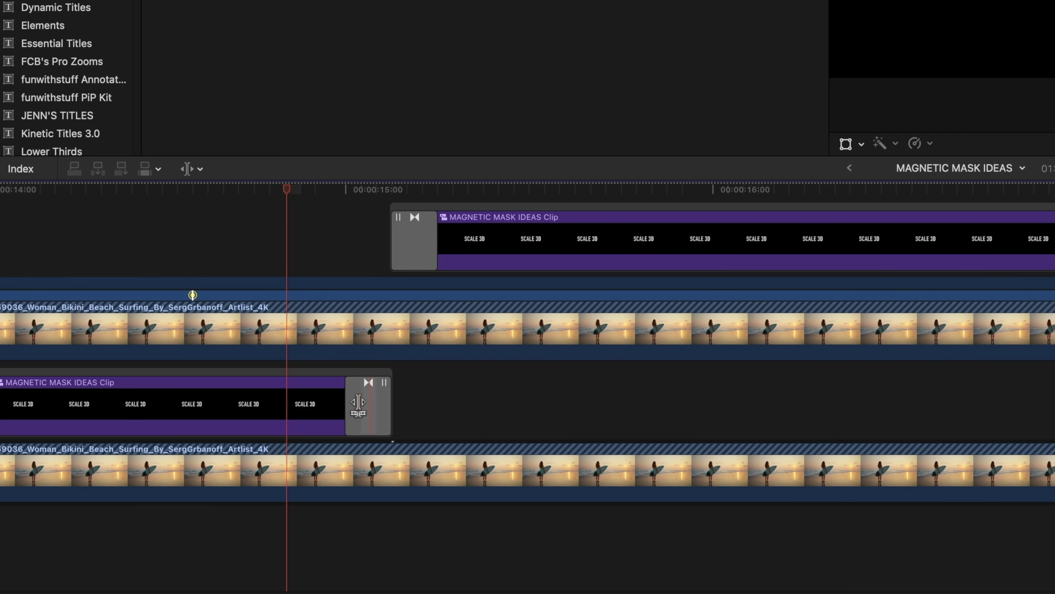
left_click_drag(367, 403, 415, 400)
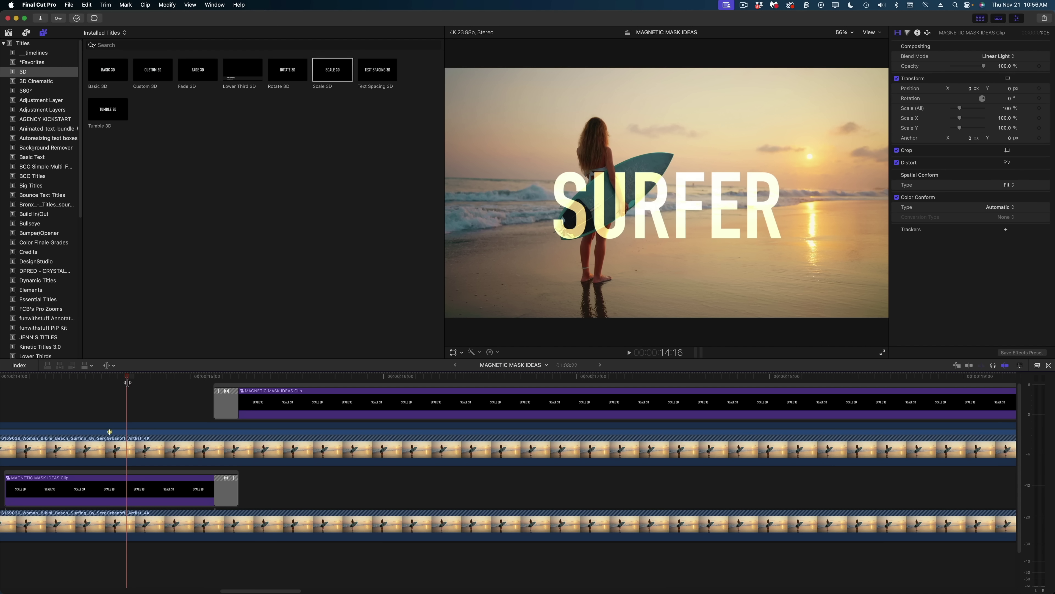
key("space")
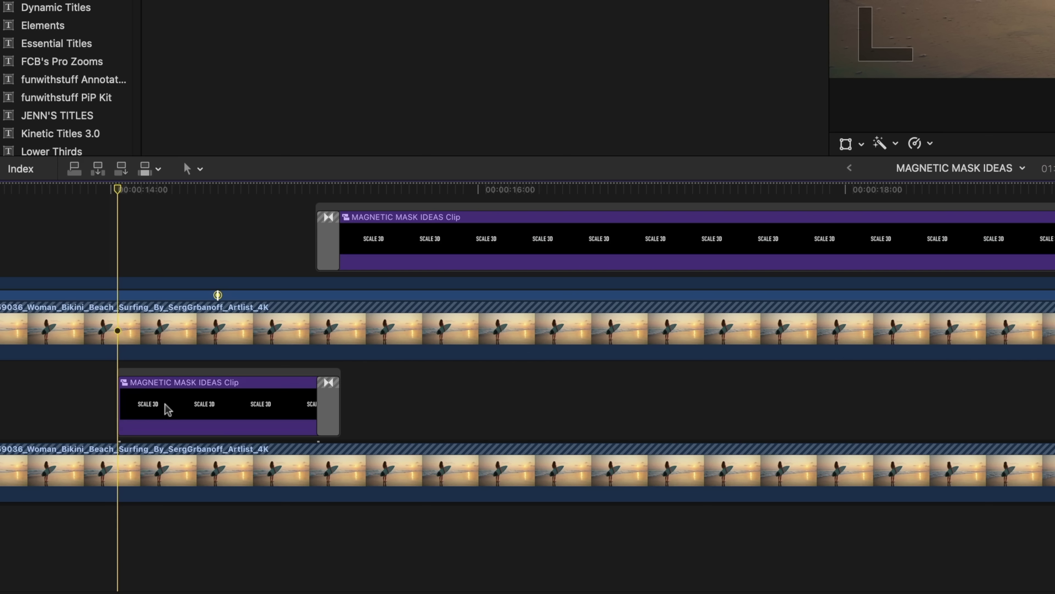
- Apply the Gaussian blur effect to the first part of the title, beneath the masked surfer clip
left_click(167, 409)
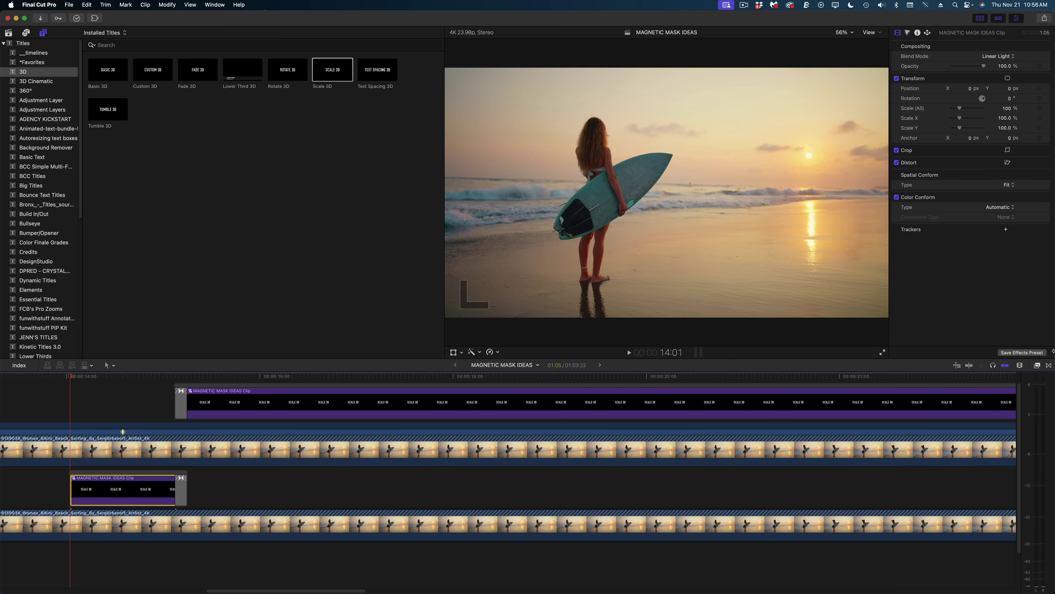
key("super+5")
scroll(865, 452, "up", 10)
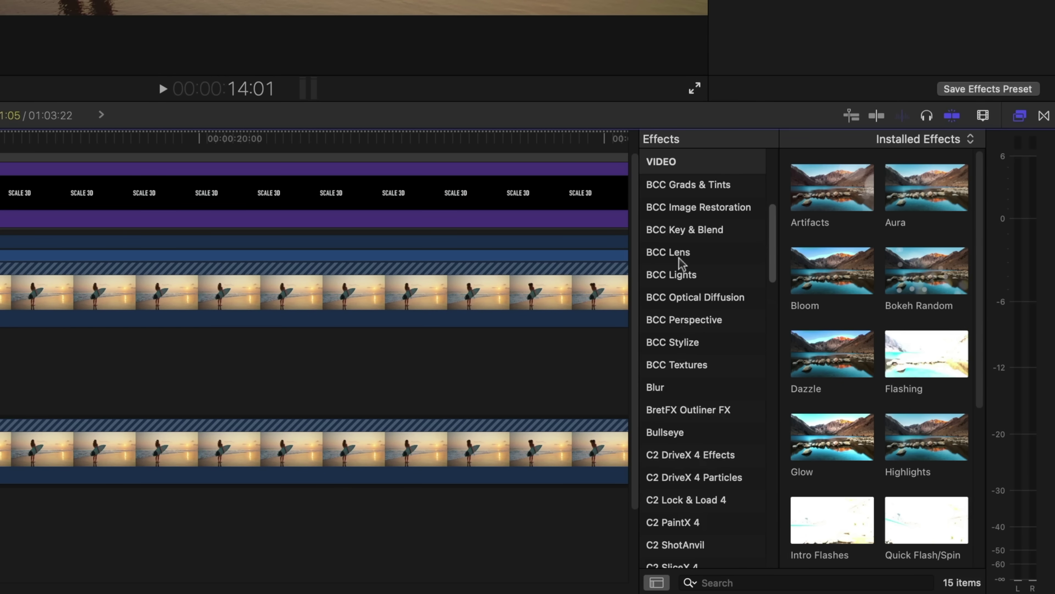
left_click(661, 392)
double_click(817, 305)
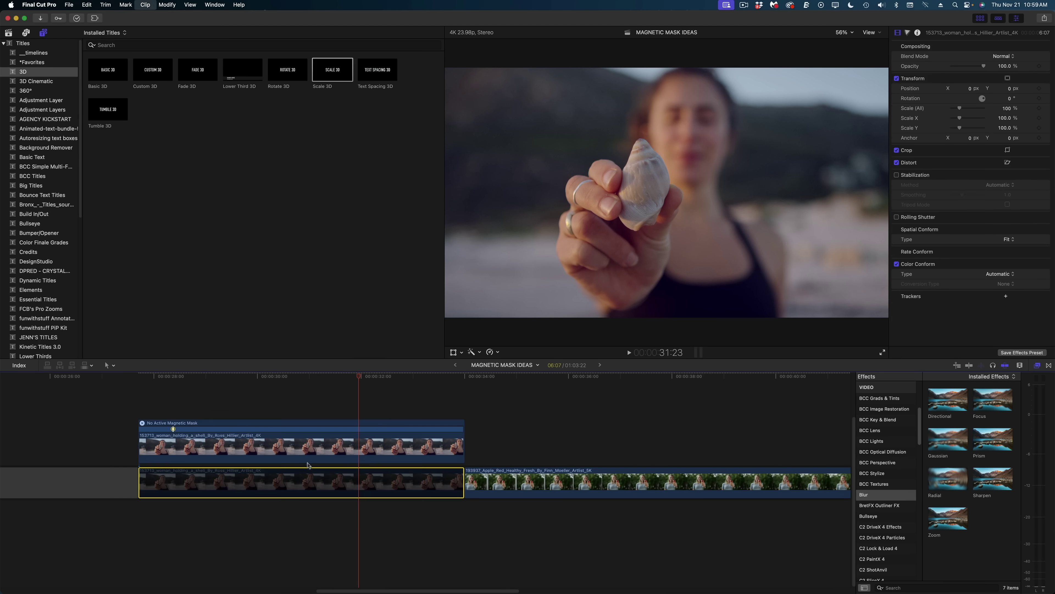
- Toggle the lower shell clip's visibility to check the hand mask, and slightly enlarge the masked hand-and-shell clip with uniform scaling
key("v")
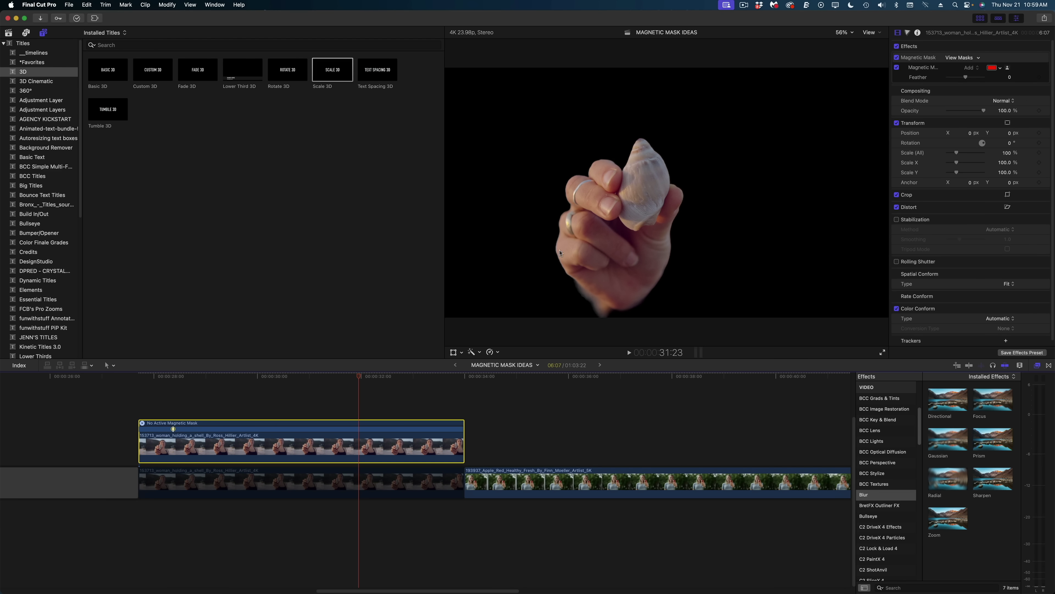
key("v")
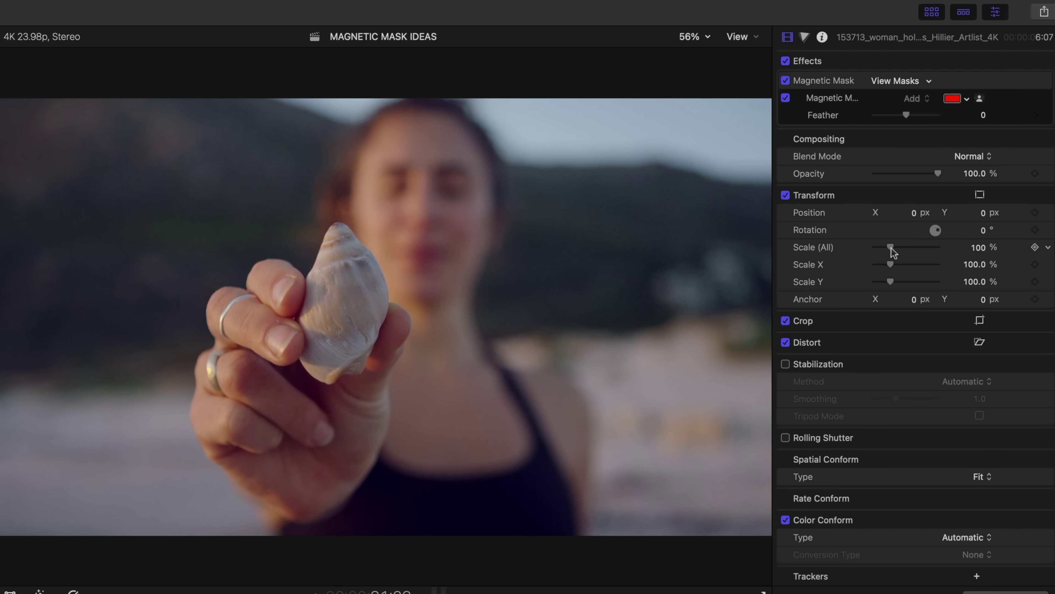
left_click_drag(892, 248, 898, 248)
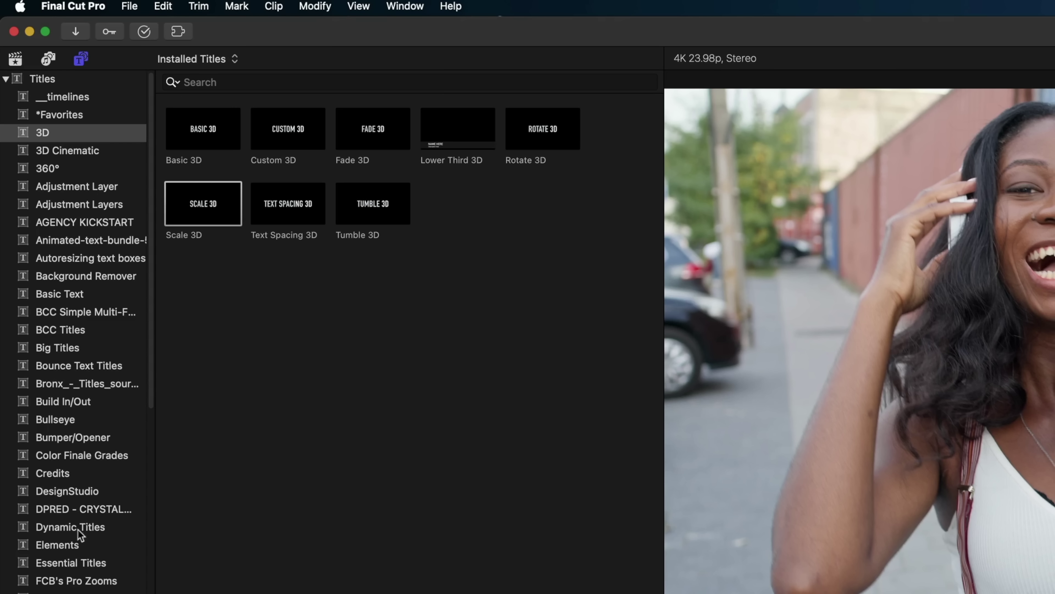
- Add the Marquee Bumper from Dynamic Titles between the two dancer clips, and place a copy of it above the masked clip
left_click(78, 528)
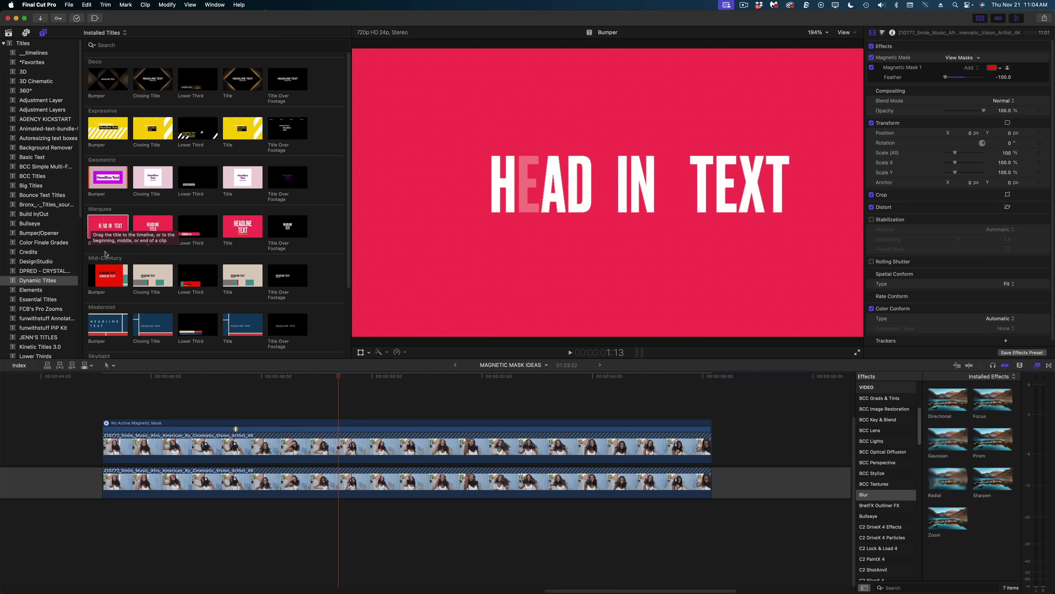
left_click_drag(105, 253, 333, 461)
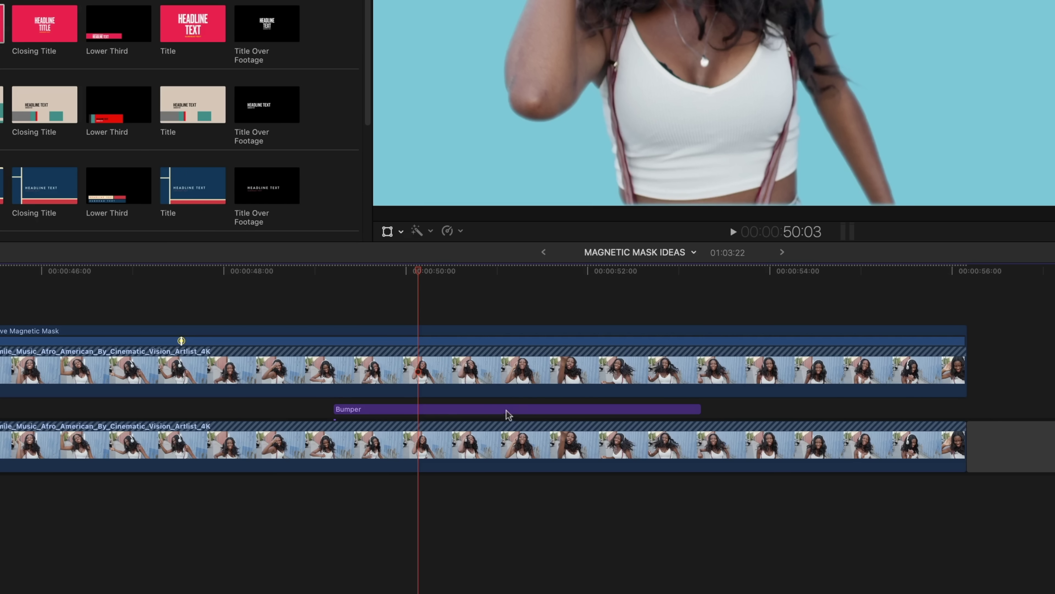
left_click(433, 461)
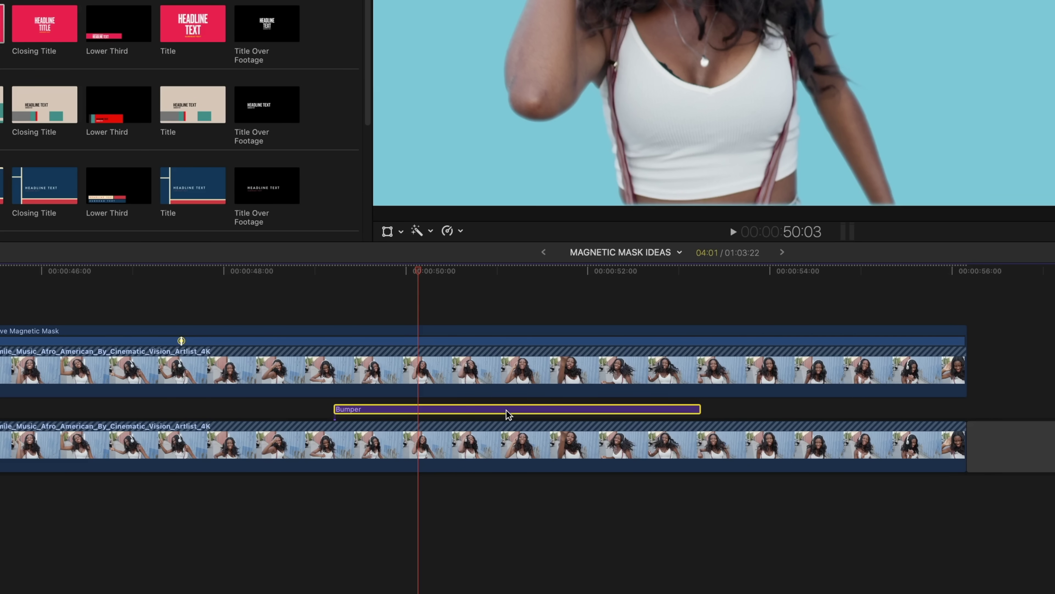
left_click_drag(507, 413, 505, 317, "alt")
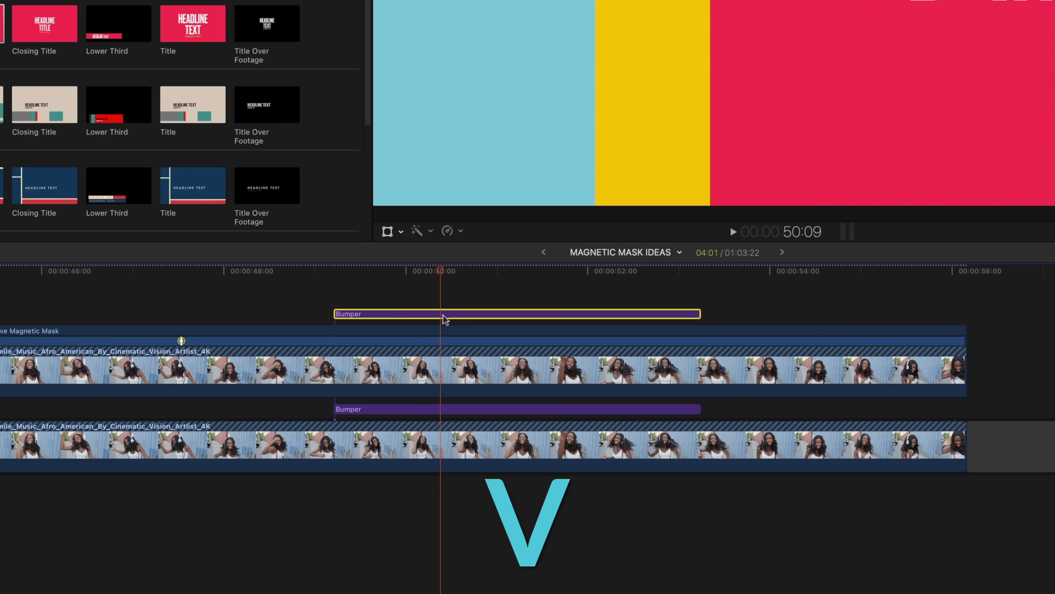
- Clear the lower Bumper's headline text with the upper one hidden, and set the upper Bumper's text to "let's dance"
key("v")
left_click(457, 409)
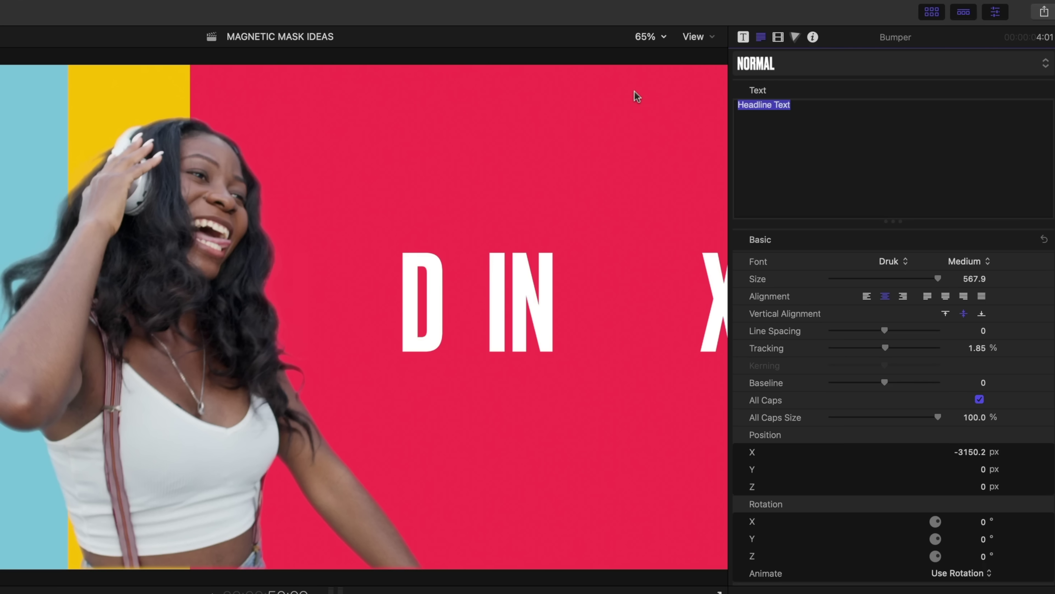
key("BackSpace")
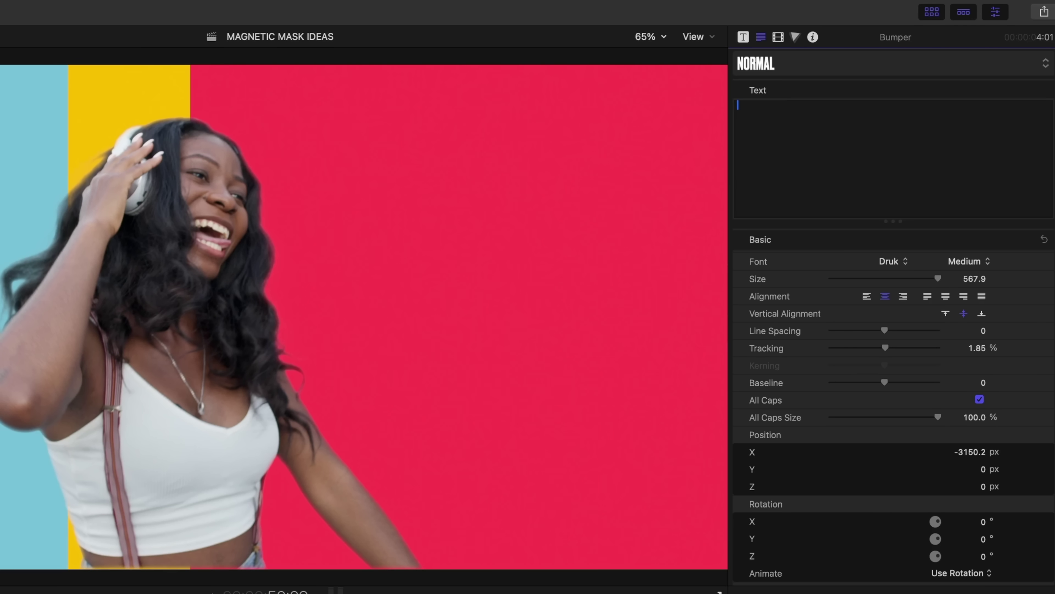
left_click(452, 403)
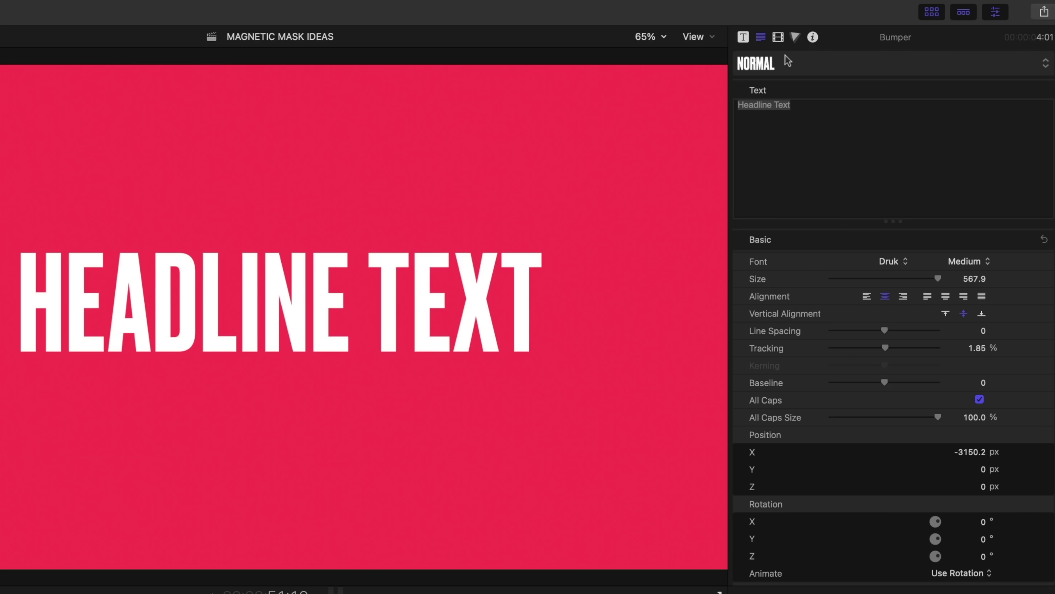
type("let's dance")
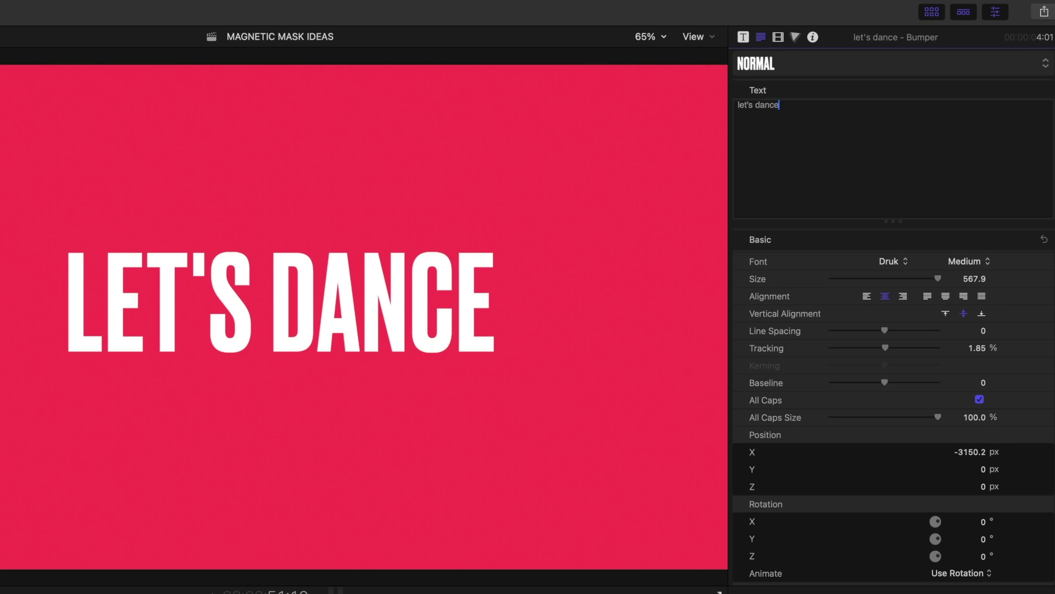
- Turn off the upper title's background and adjust the vertical position of its text over the dancer
left_click(744, 37)
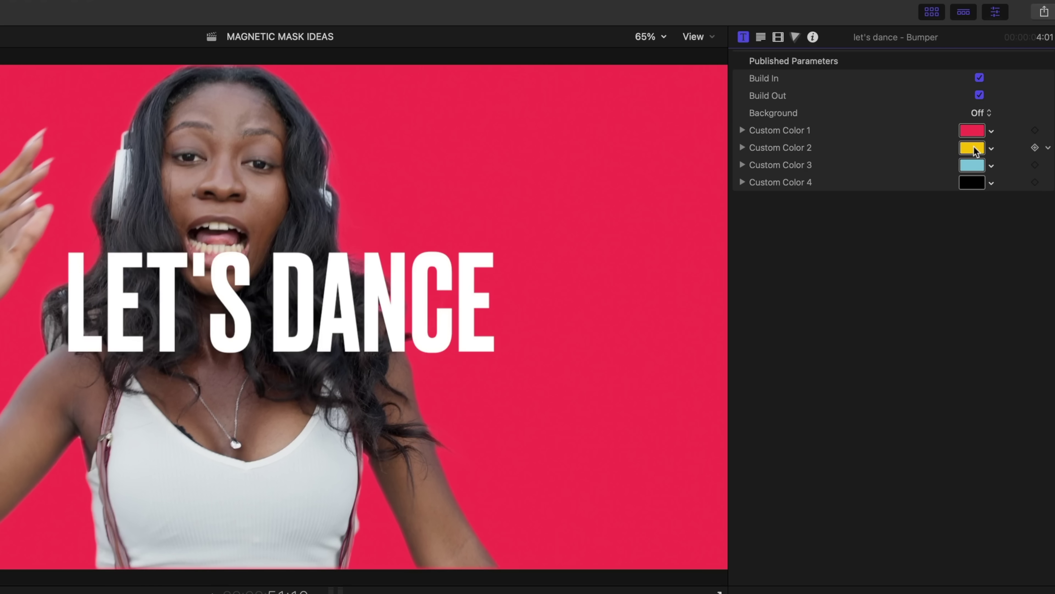
left_click(761, 37)
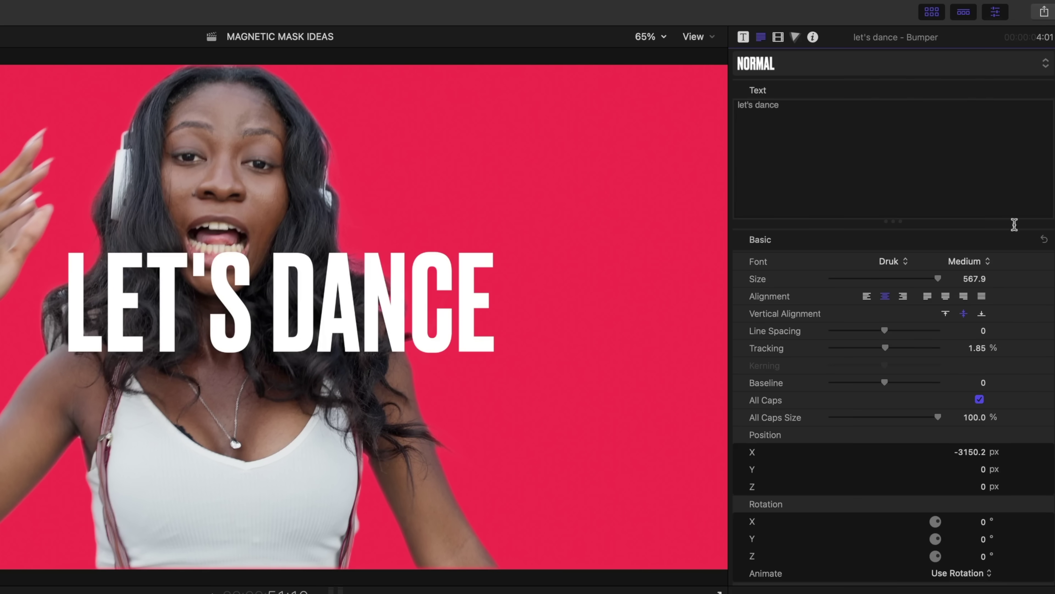
left_click_drag(983, 470, 841, 352)
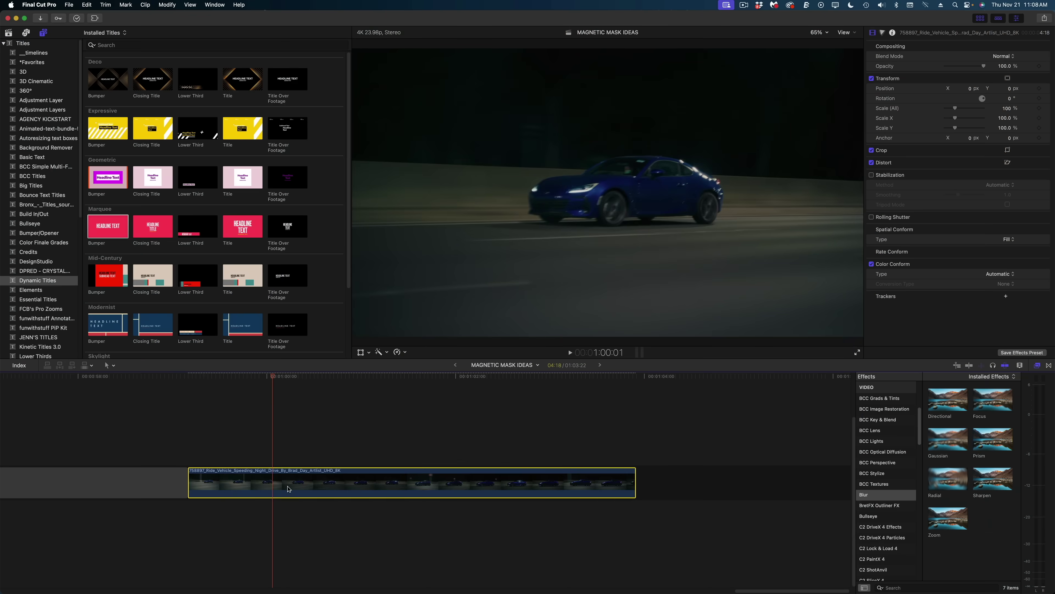
- Apply the Flipped distortion effect to the upper masked car clip and set its direction to Vertical
left_click(386, 47)
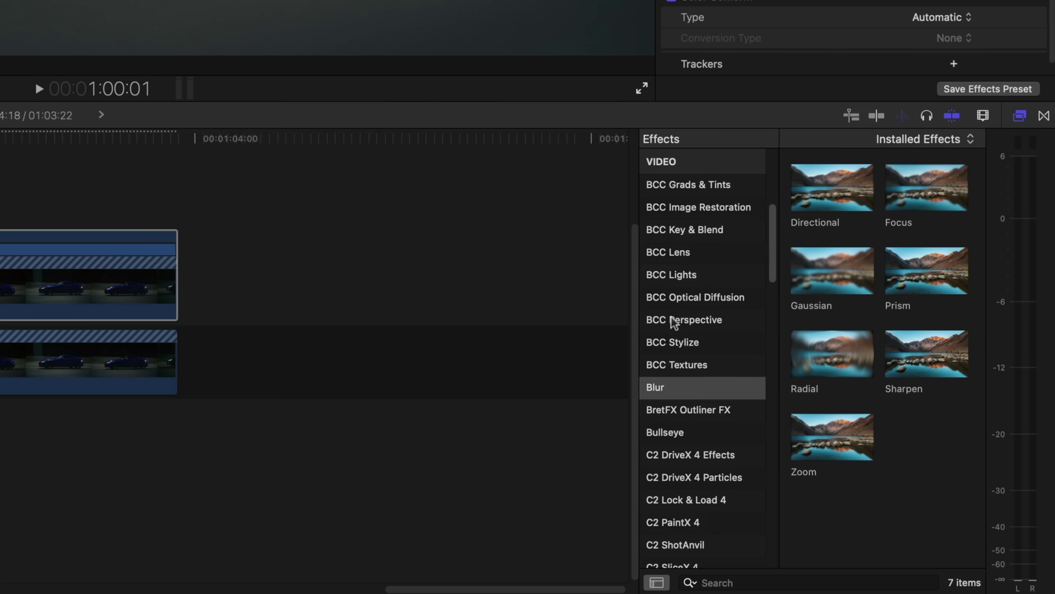
scroll(686, 333, "down", 10)
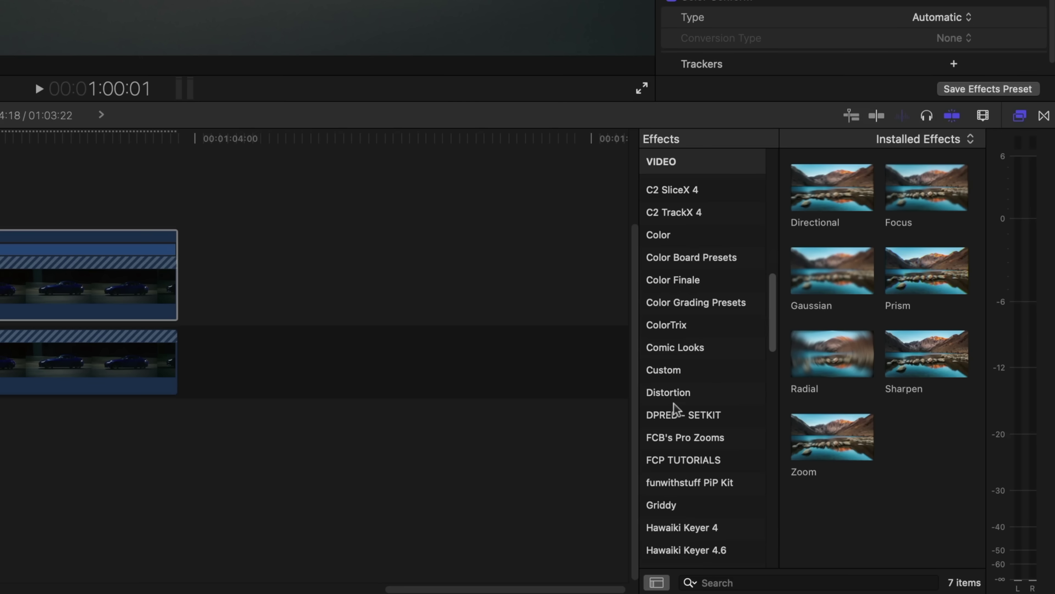
left_click(671, 392)
left_click_drag(908, 369, 83, 274)
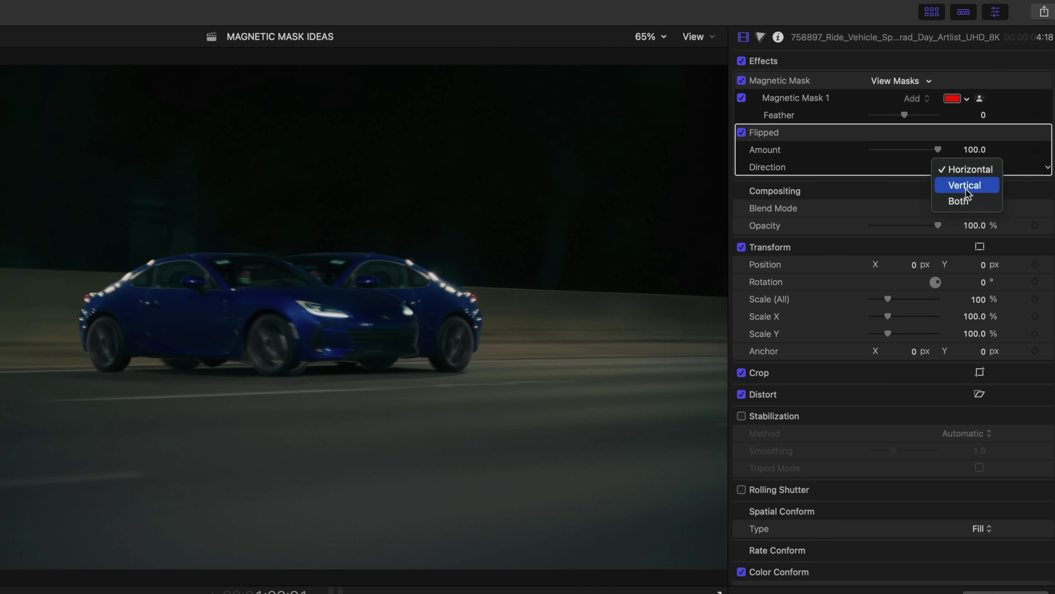
left_click(966, 185)
key("space")
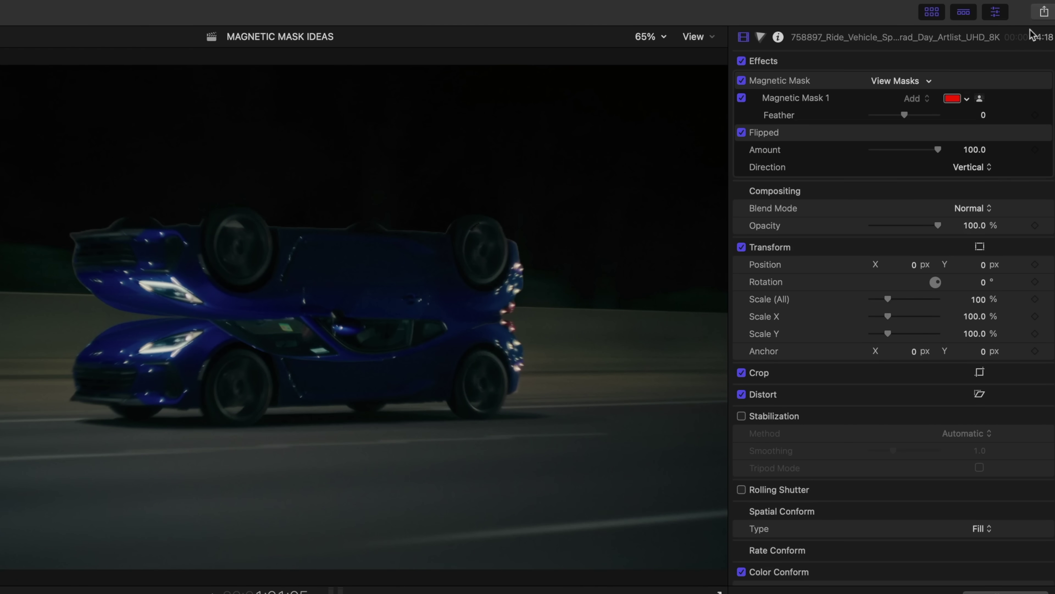
- Set the flipped car's Scale Y to 71.48% and lower it beneath the car with Position Y at the clip's start
left_click_drag(885, 332, 879, 334)
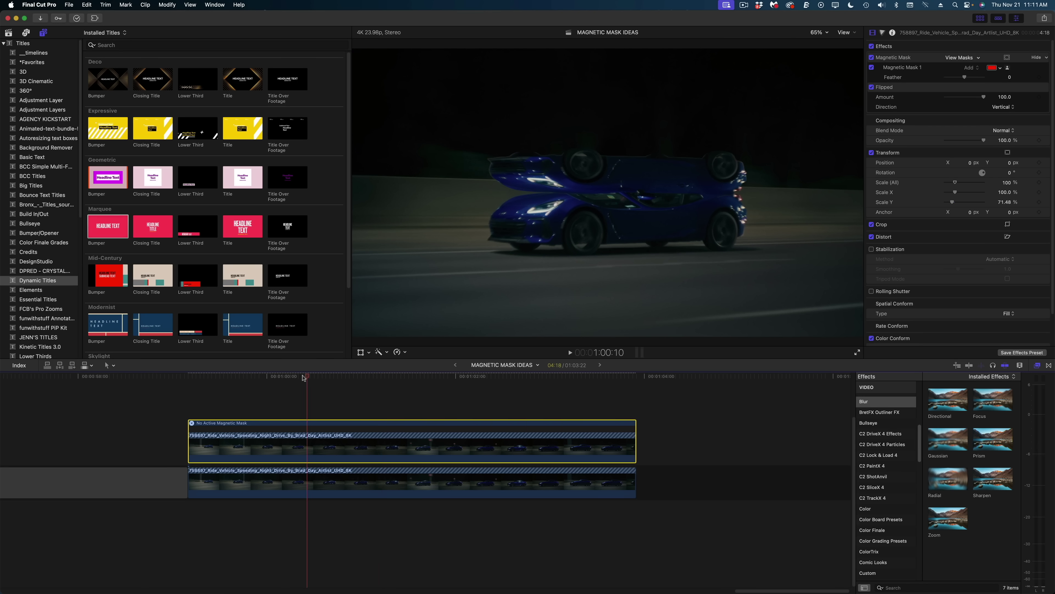
left_click_drag(304, 377, 189, 390)
left_click_drag(1009, 163, 980, 163)
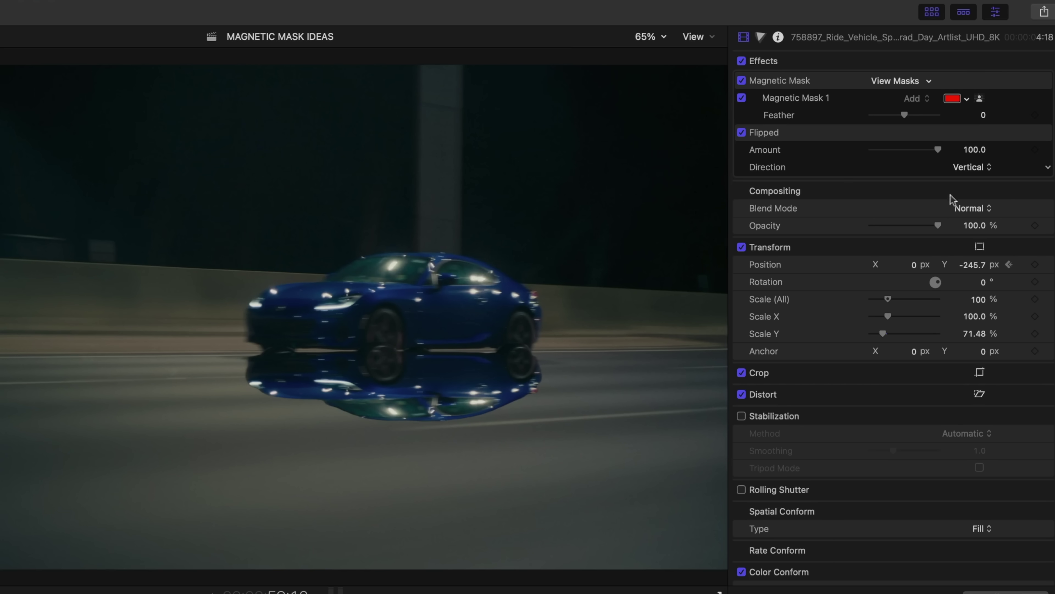
- Keyframe the flipped car's Position Y through the rest of the clip so the reflection keeps meeting the car's wheels
left_click_drag(979, 269, 964, 268)
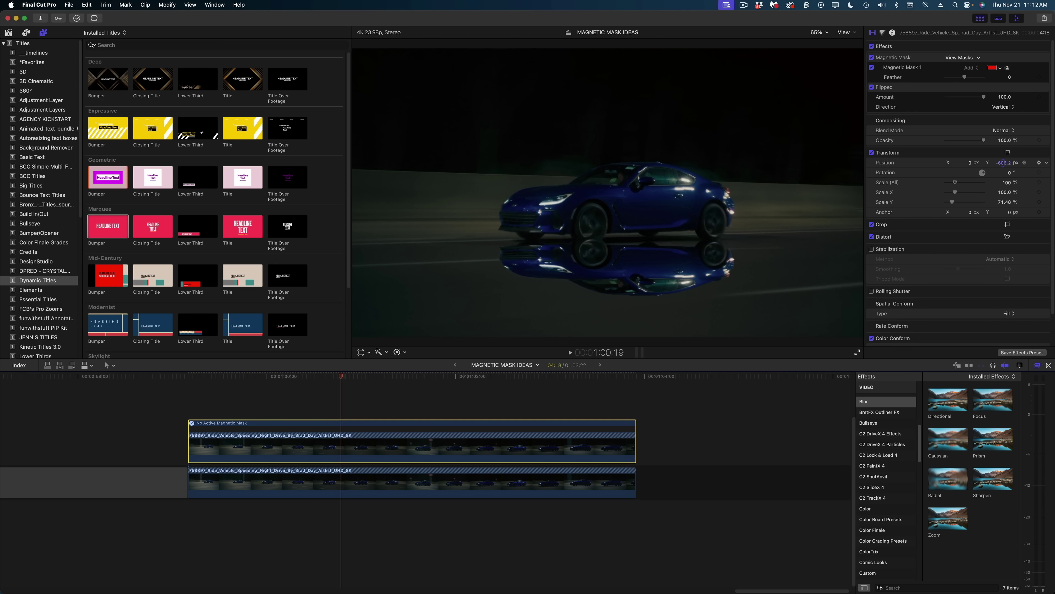
left_click_drag(1003, 163, 990, 171)
key("space")
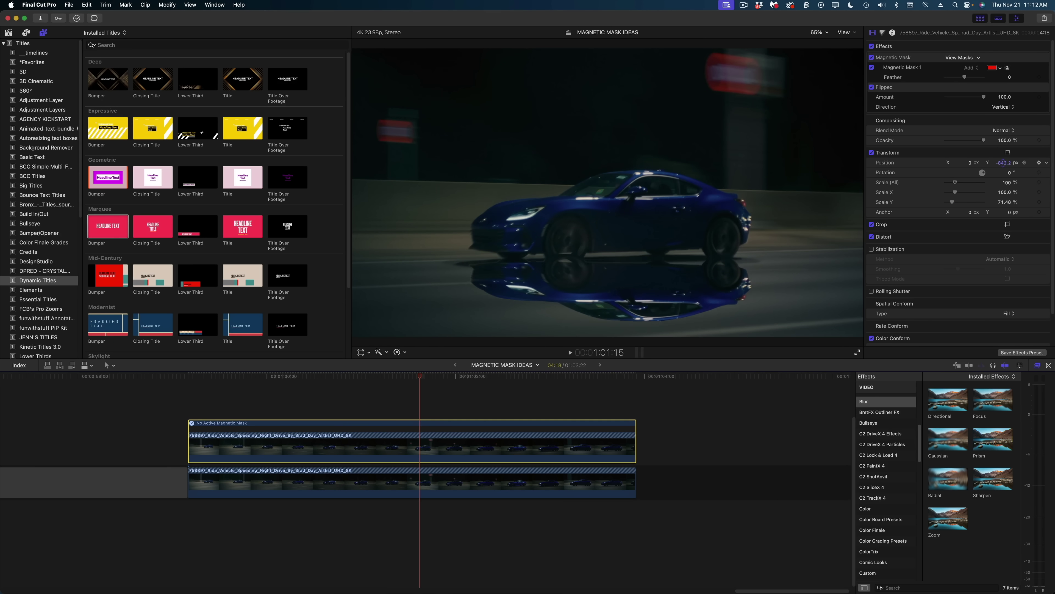
key("space")
key("space")
key("space")
left_click_drag(1003, 166, 1002, 163)
key("space")
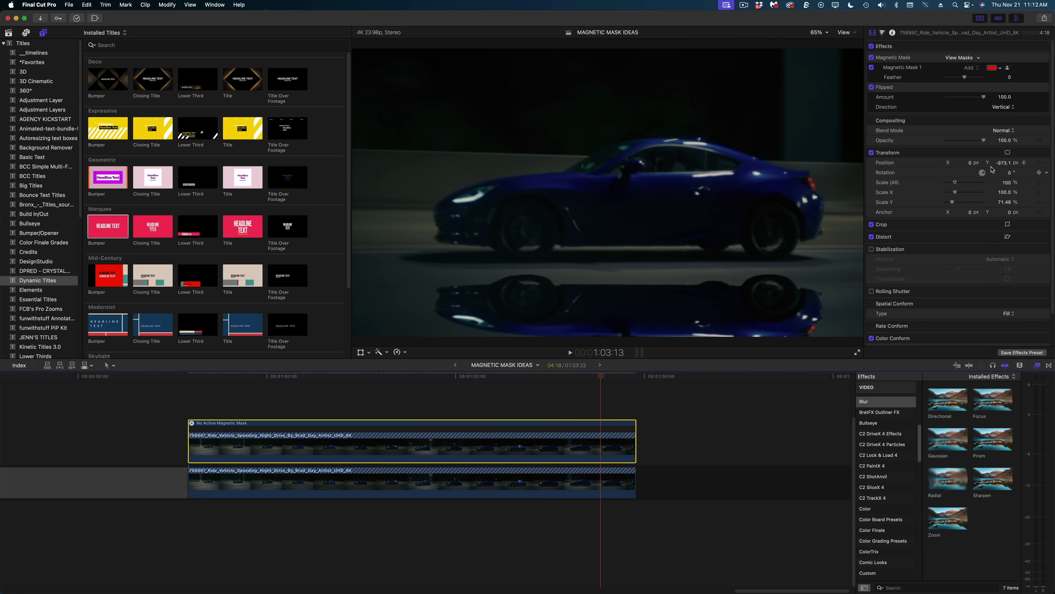
key("space")
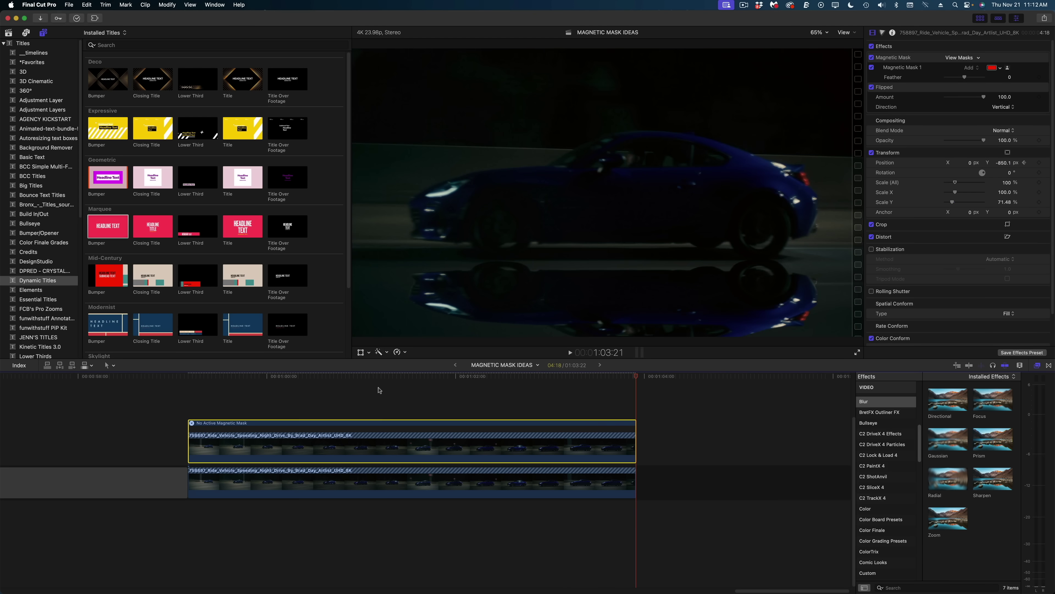
- Apply the Directional blur to the flipped car clip and strongly increase its amount, with the angle at 272.1°
left_click_drag(383, 377, 356, 400)
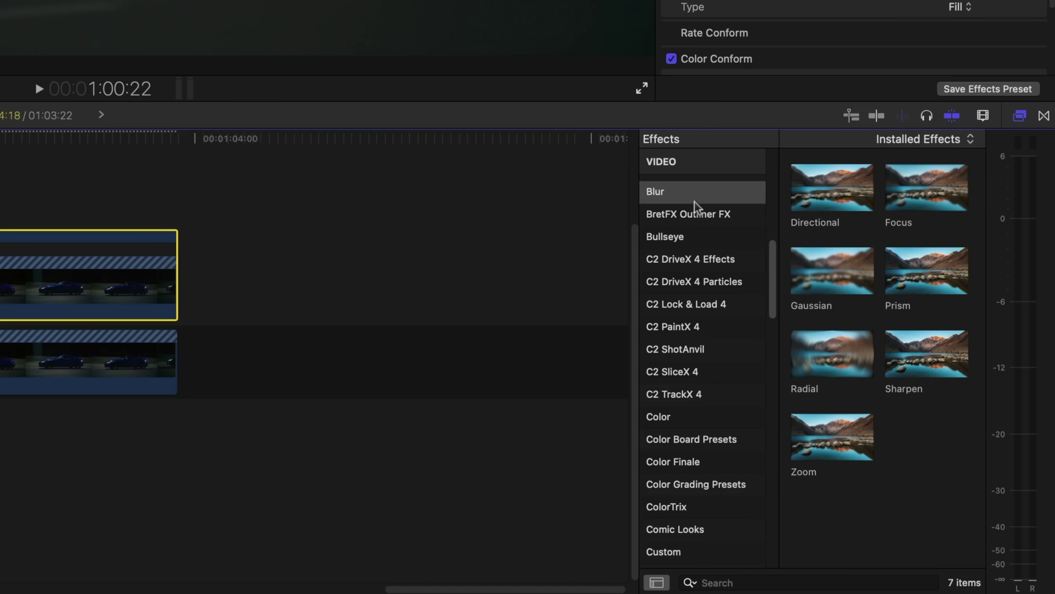
left_click_drag(829, 206, 46, 271)
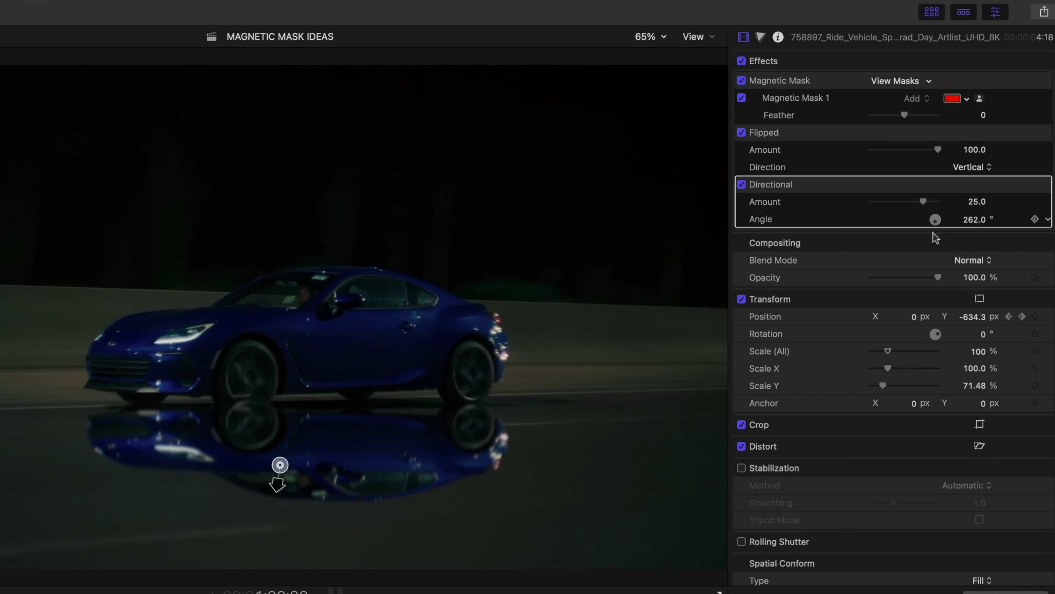
left_click_drag(285, 490, 287, 527)
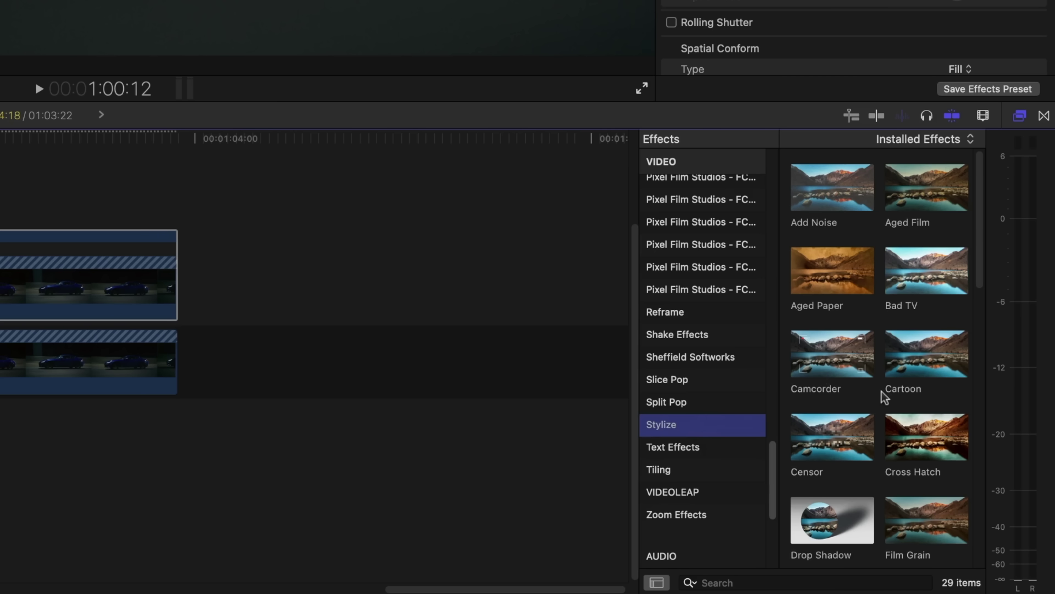
- Apply the Stylize Rain effect to the lower car clip, and reduce its amount to 16.12 and its density to 25.71
scroll(972, 500, "down", 5)
scroll(884, 397, "down", 6)
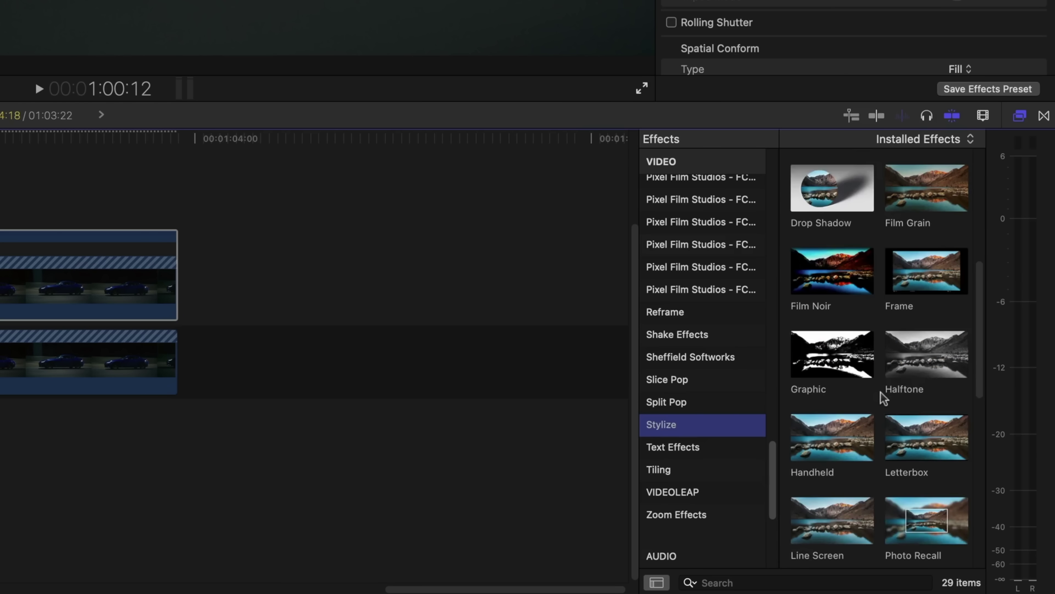
scroll(884, 397, "down", 4)
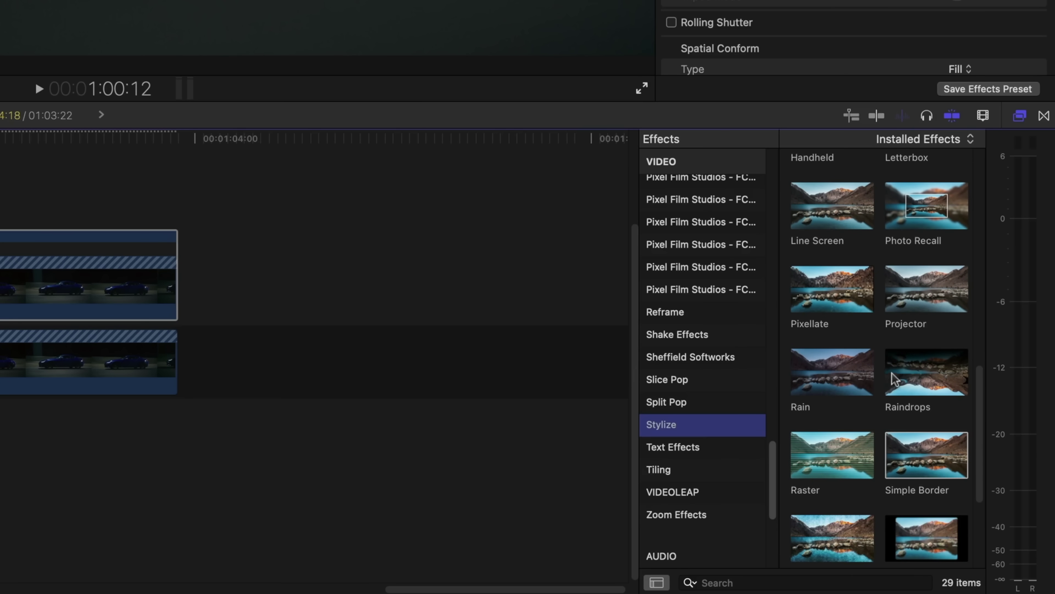
left_click_drag(848, 374, 0, 360)
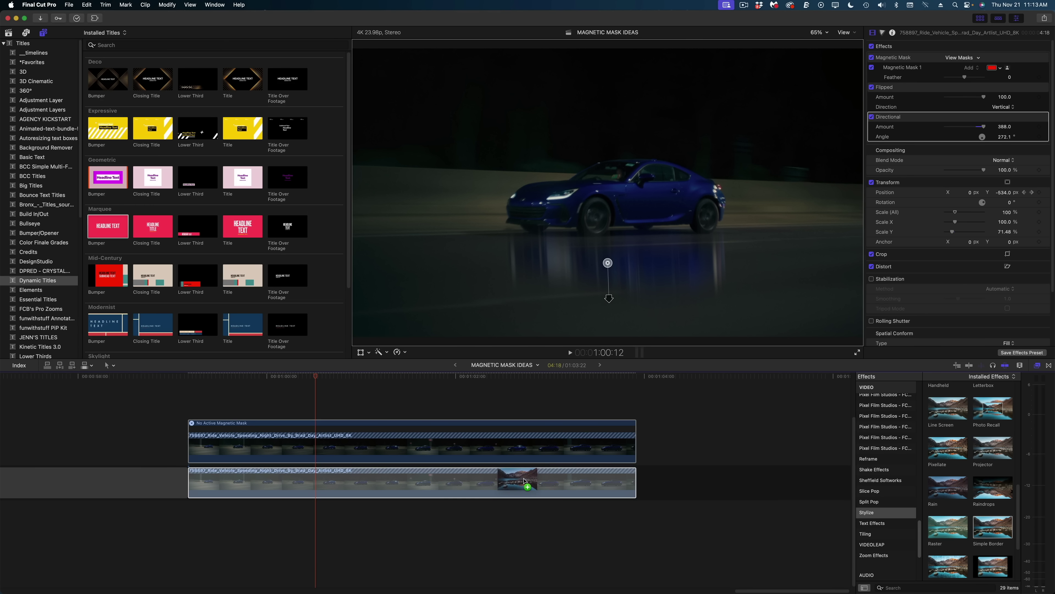
left_click_drag(525, 482, 525, 482)
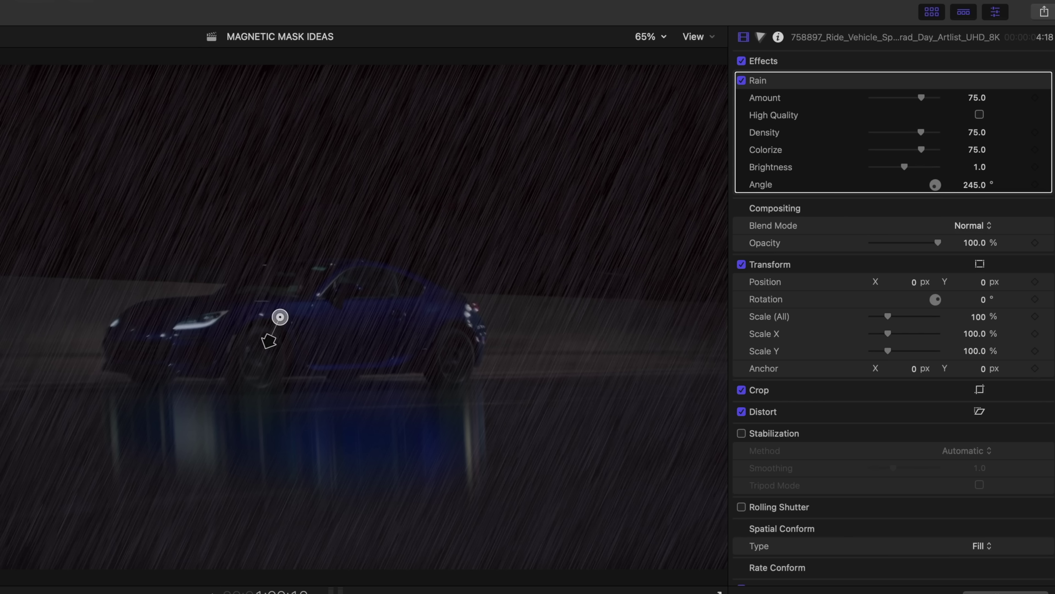
left_click_drag(921, 98, 881, 102)
key("space")
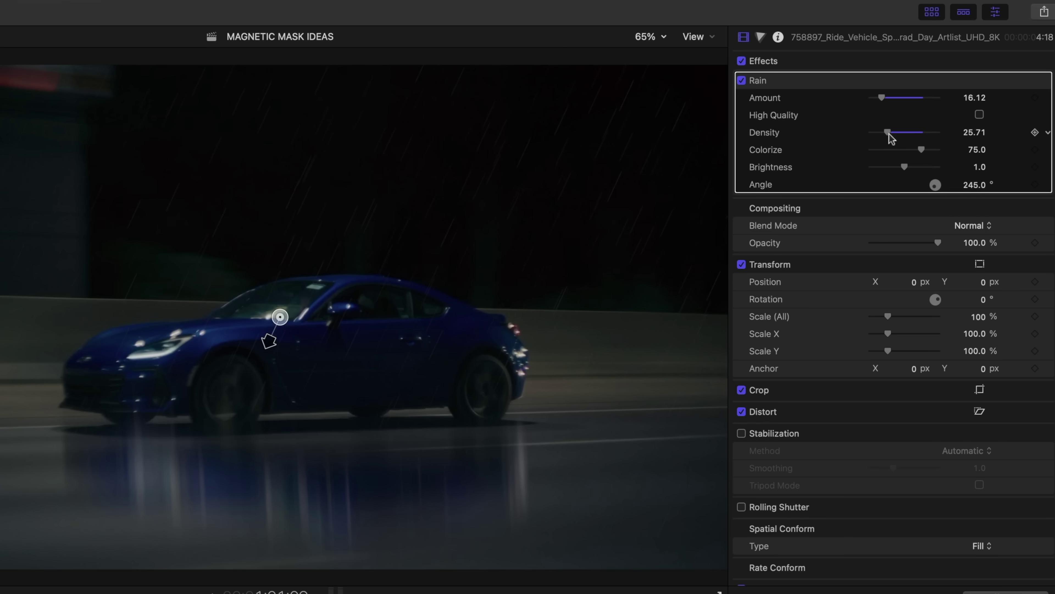